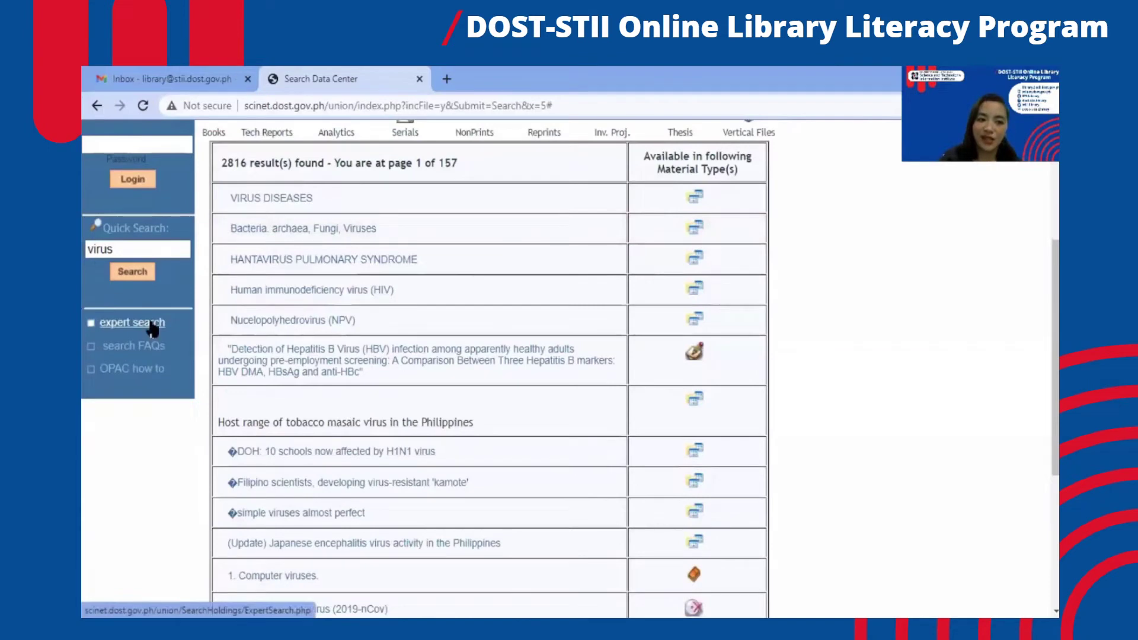
Open the expert search form and review its search-field and material-type choices, keeping All Material Types
{"action": "left_click", "coordinate": [153, 325]}
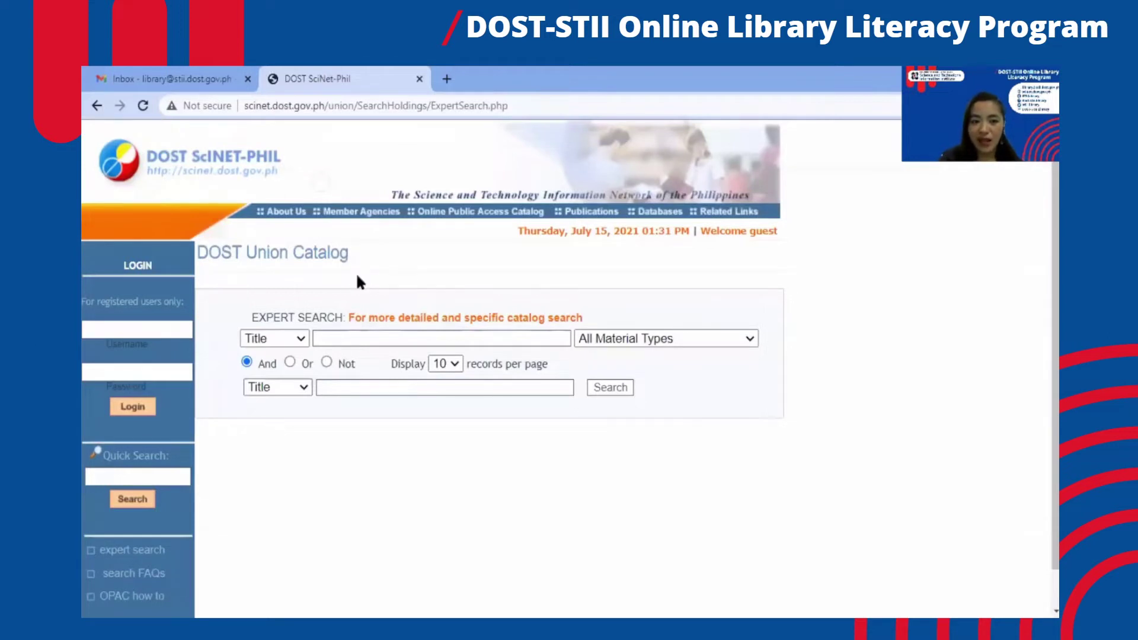
{"action": "scroll", "coordinate": [356, 273], "scroll_direction": "down", "scroll_amount": 1}
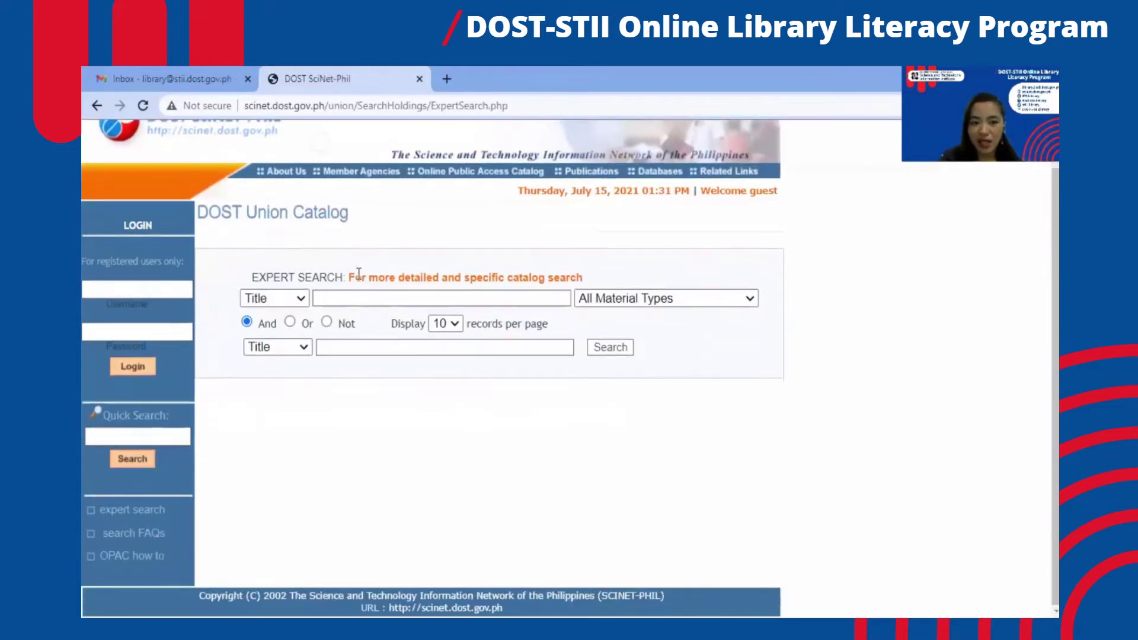
{"action": "left_click", "coordinate": [301, 300]}
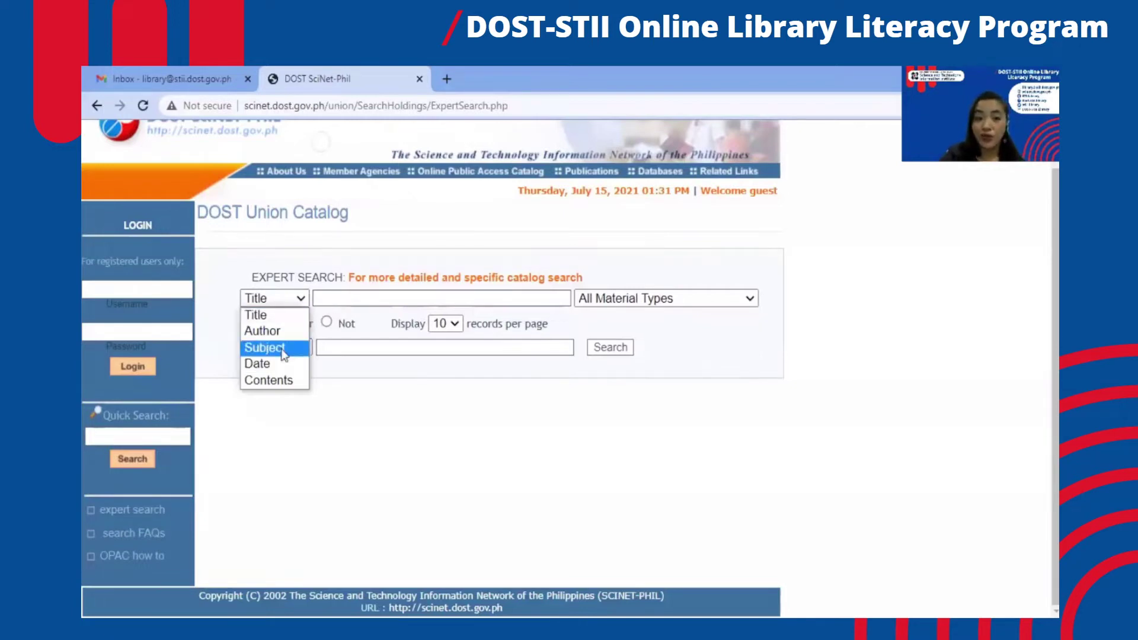
{"action": "left_click", "coordinate": [389, 297]}
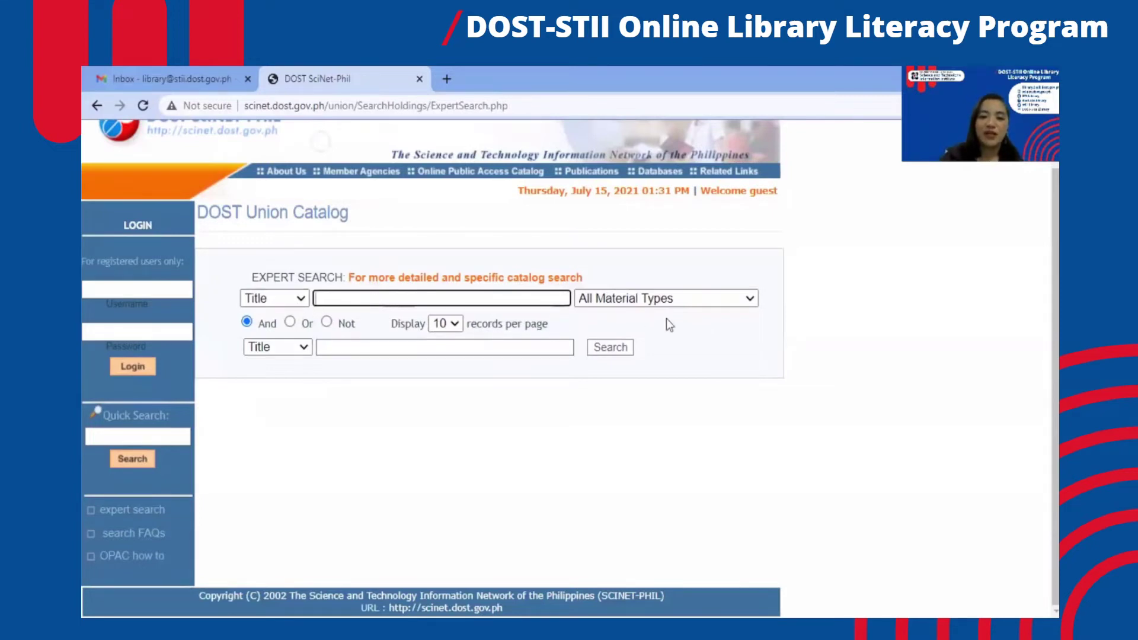
{"action": "left_click", "coordinate": [646, 304]}
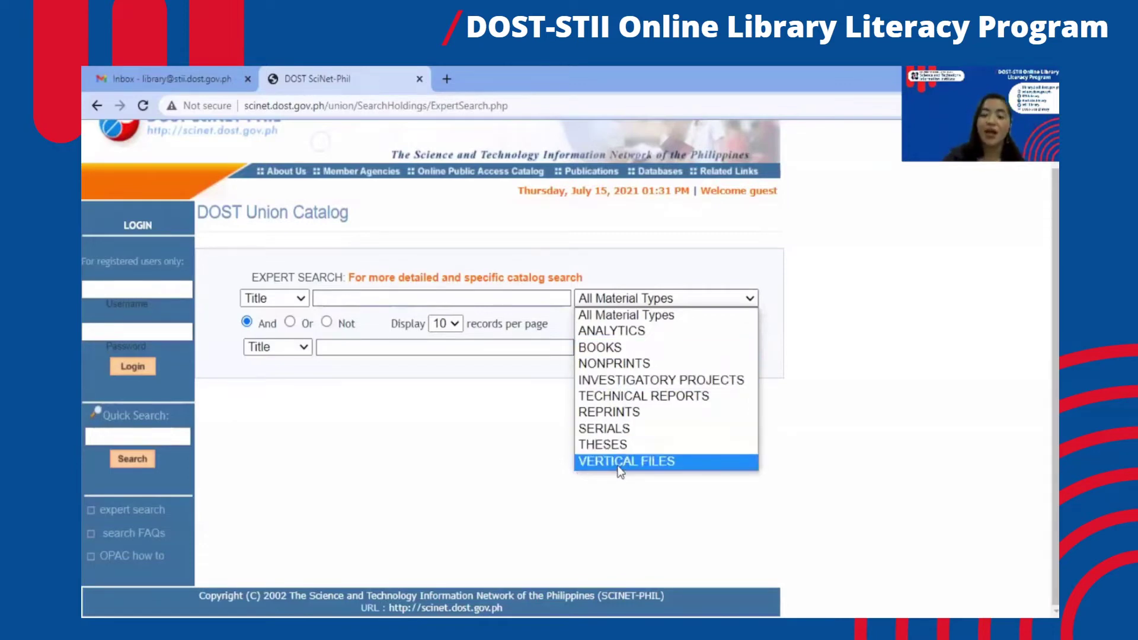
{"action": "left_click", "coordinate": [631, 324]}
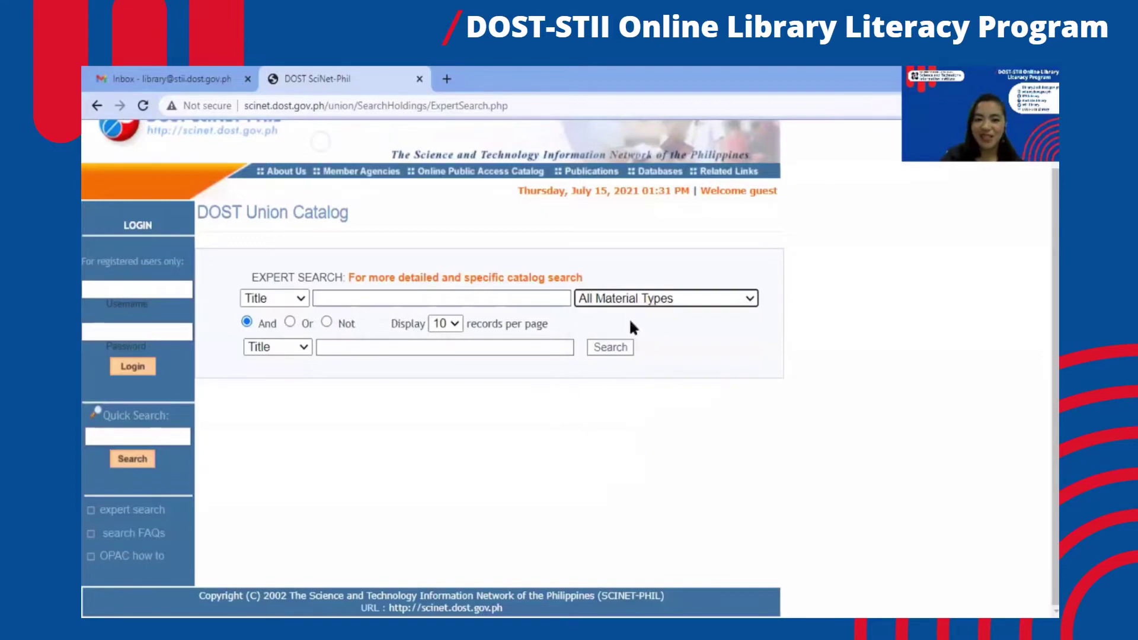
Enter "bacteria" as the first search term and set its search field to Subject
{"action": "left_click", "coordinate": [404, 297]}
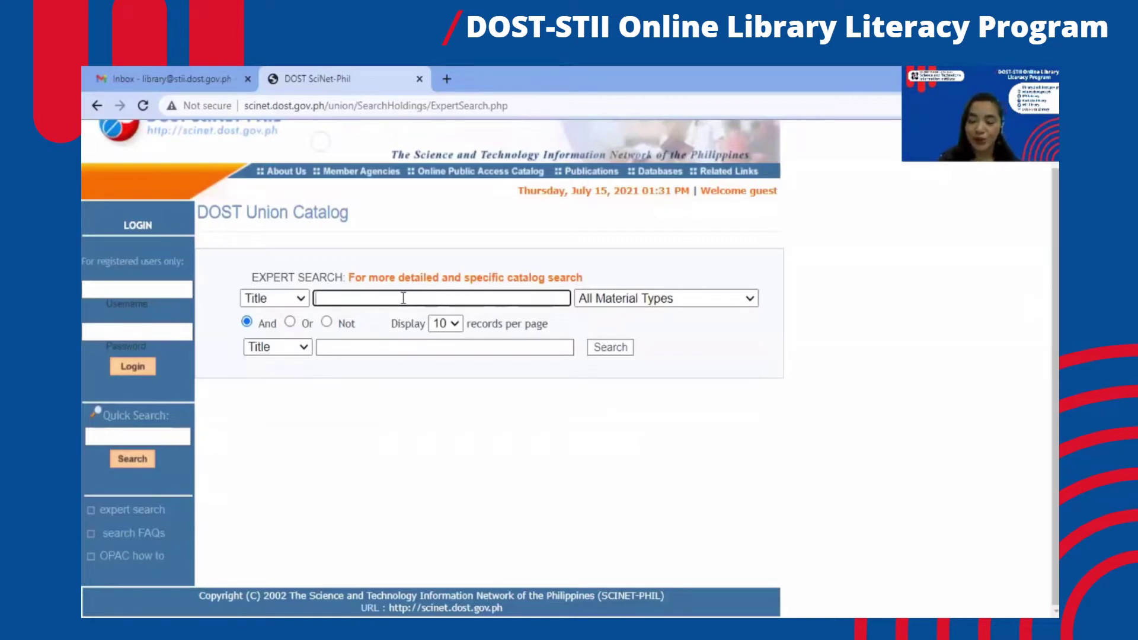
{"action": "type", "text": "b"}
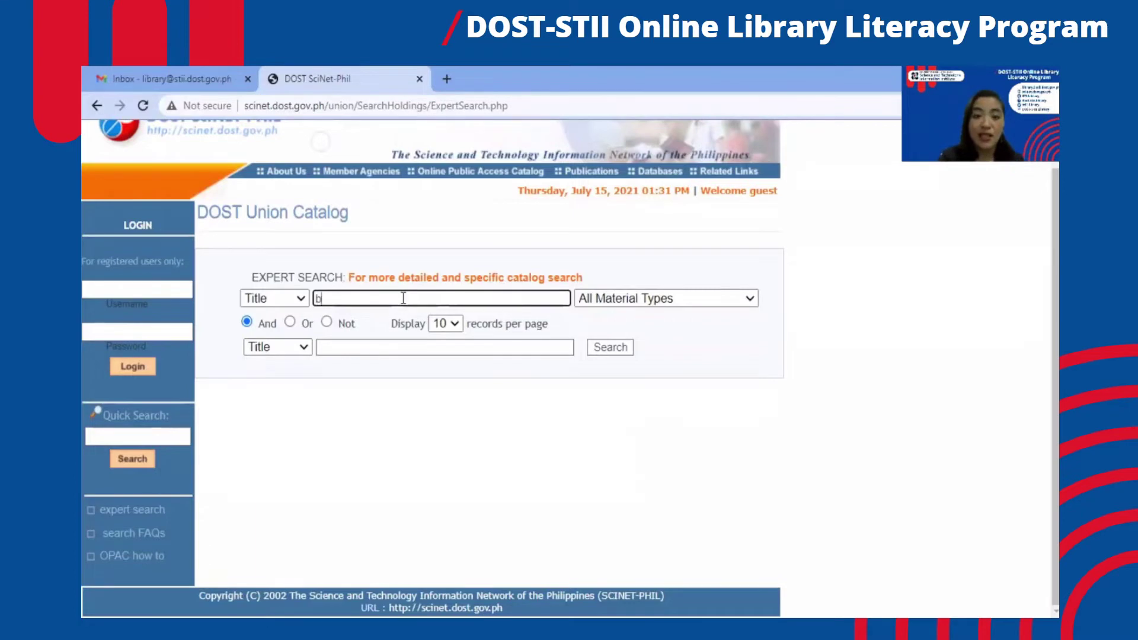
{"action": "type", "text": "acteria"}
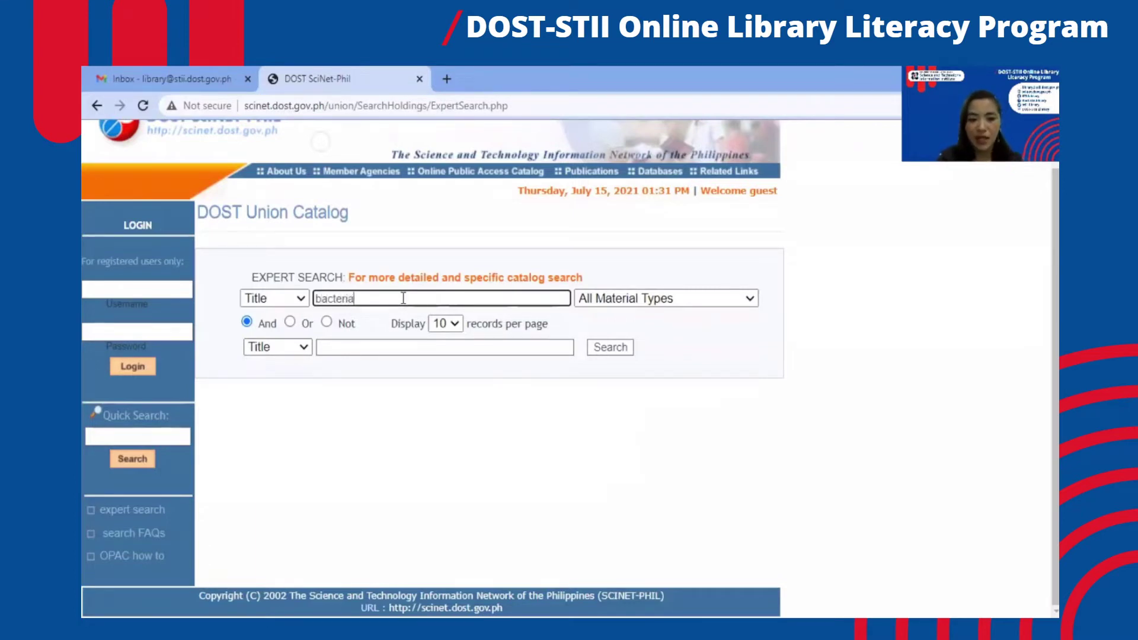
{"action": "left_click", "coordinate": [300, 300]}
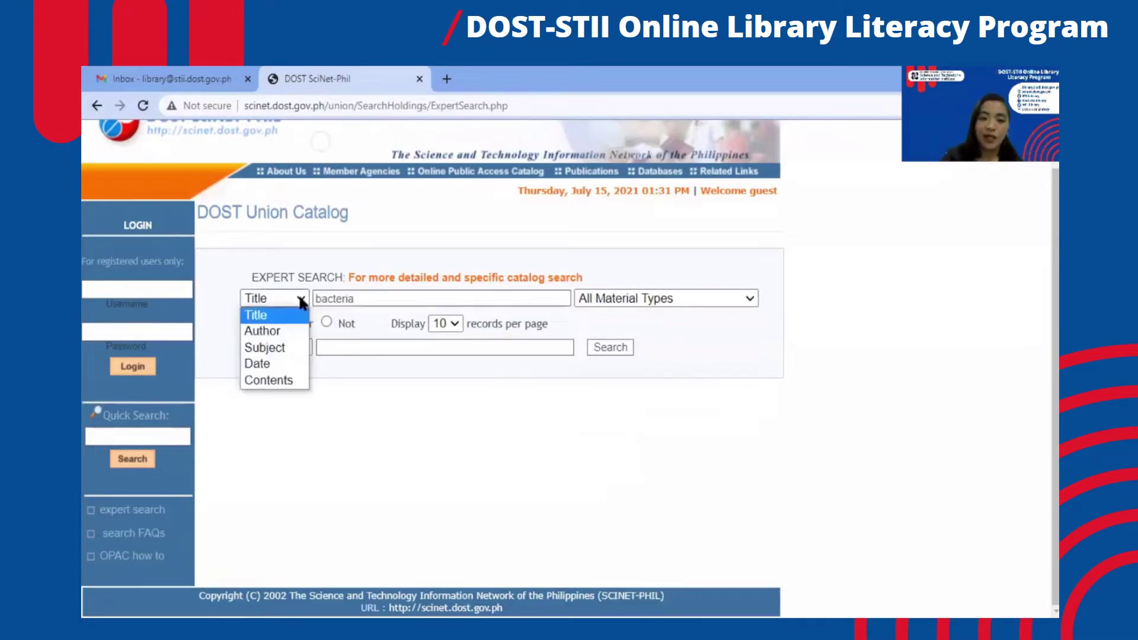
{"action": "left_click", "coordinate": [290, 347]}
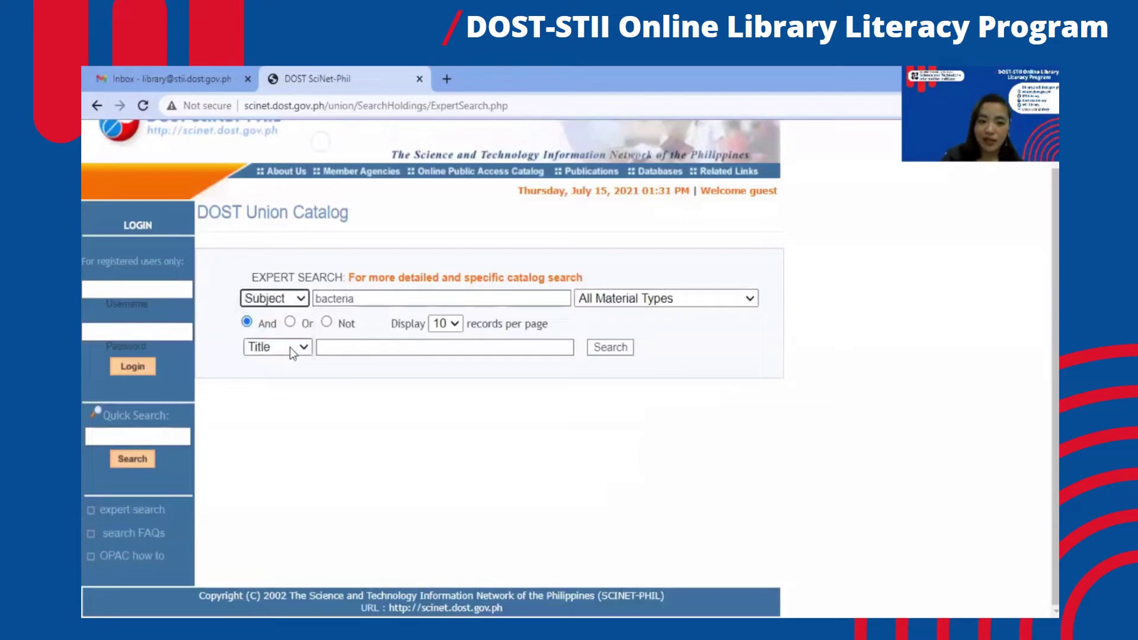
Try the Or and Not operators between the two search terms and set the combination back to And
{"action": "left_click", "coordinate": [246, 322]}
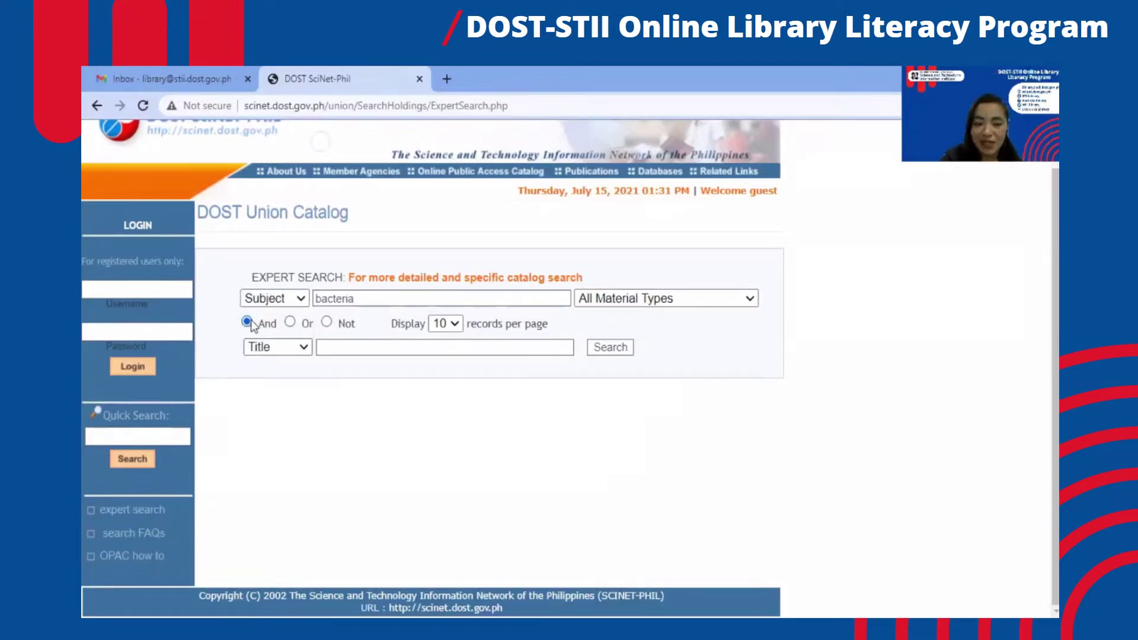
{"action": "left_click", "coordinate": [289, 322]}
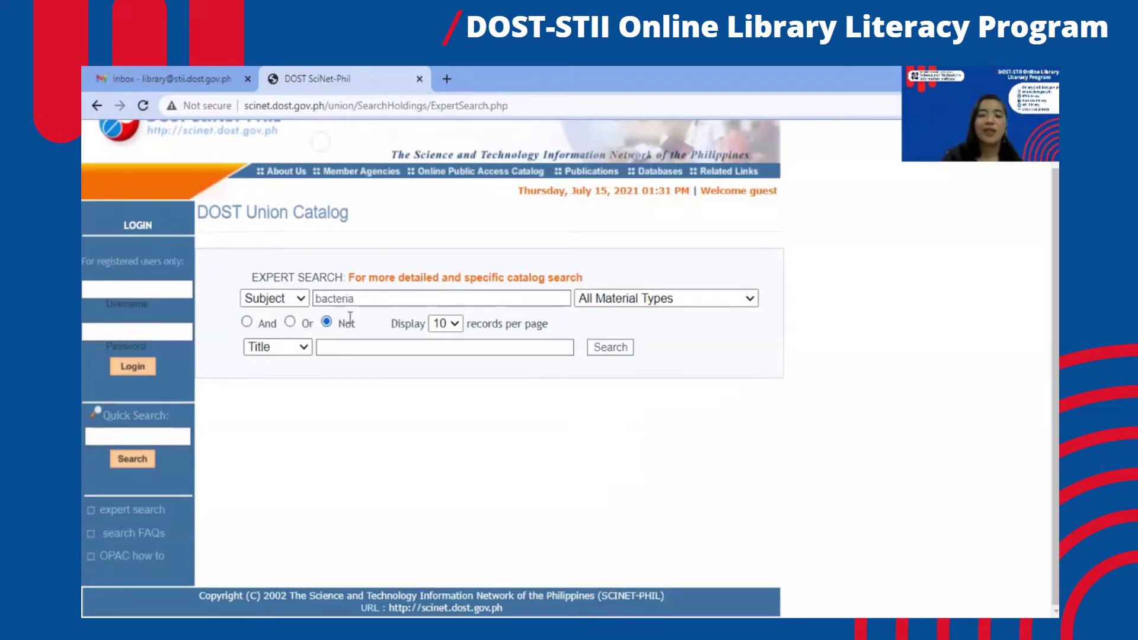
{"action": "left_click", "coordinate": [248, 323]}
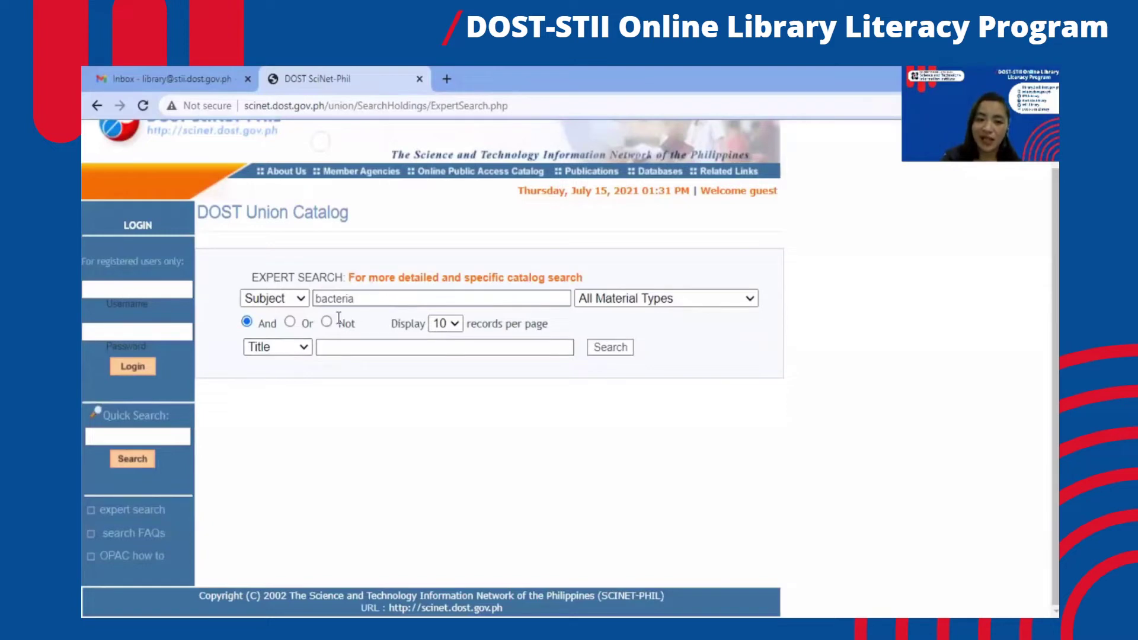
{"action": "left_click_drag", "start_coordinate": [363, 298], "coordinate": [314, 298]}
Set the second search field to Contents and enter "virus" as its term
{"action": "left_click", "coordinate": [343, 348]}
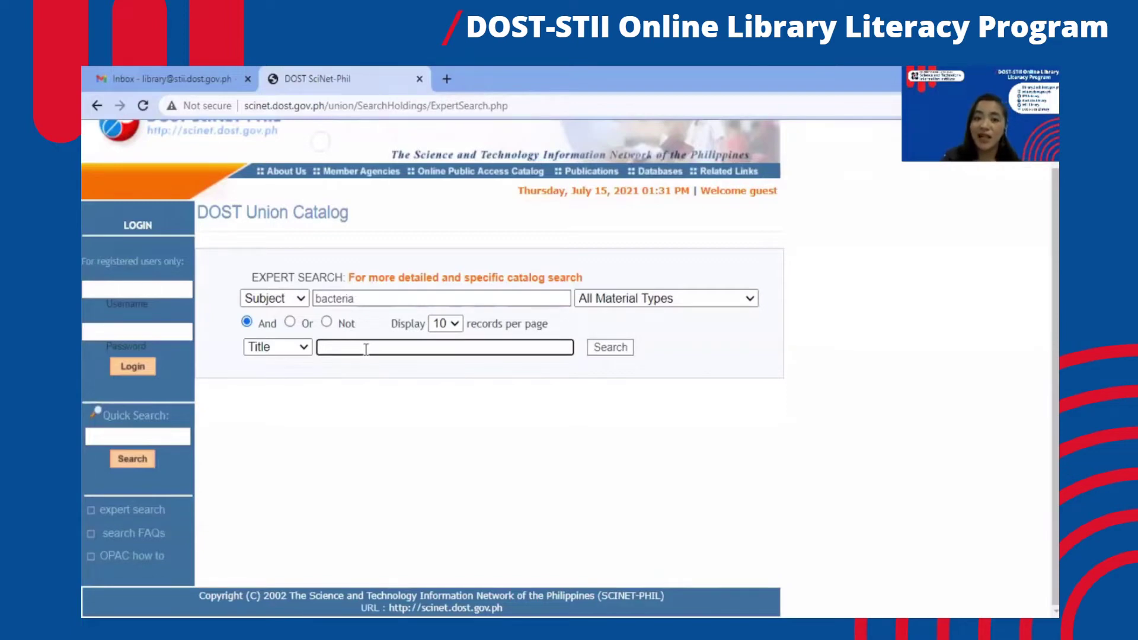
{"action": "left_click", "coordinate": [270, 348]}
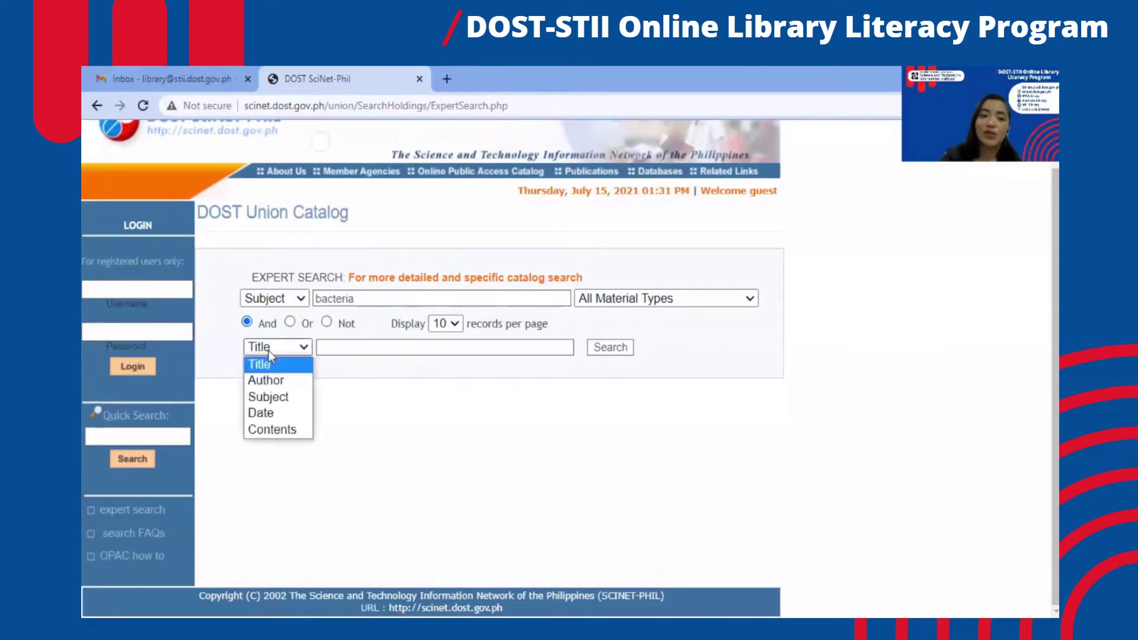
{"action": "left_click", "coordinate": [287, 432]}
{"action": "left_click", "coordinate": [287, 430]}
{"action": "left_click", "coordinate": [370, 348]}
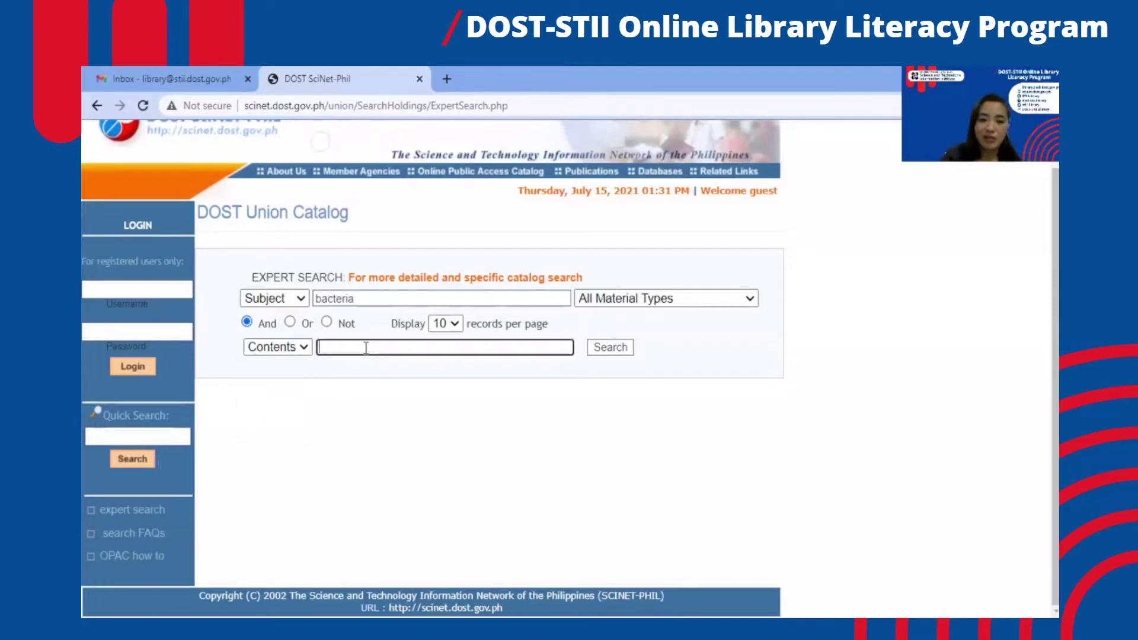
{"action": "type", "text": "virus"}
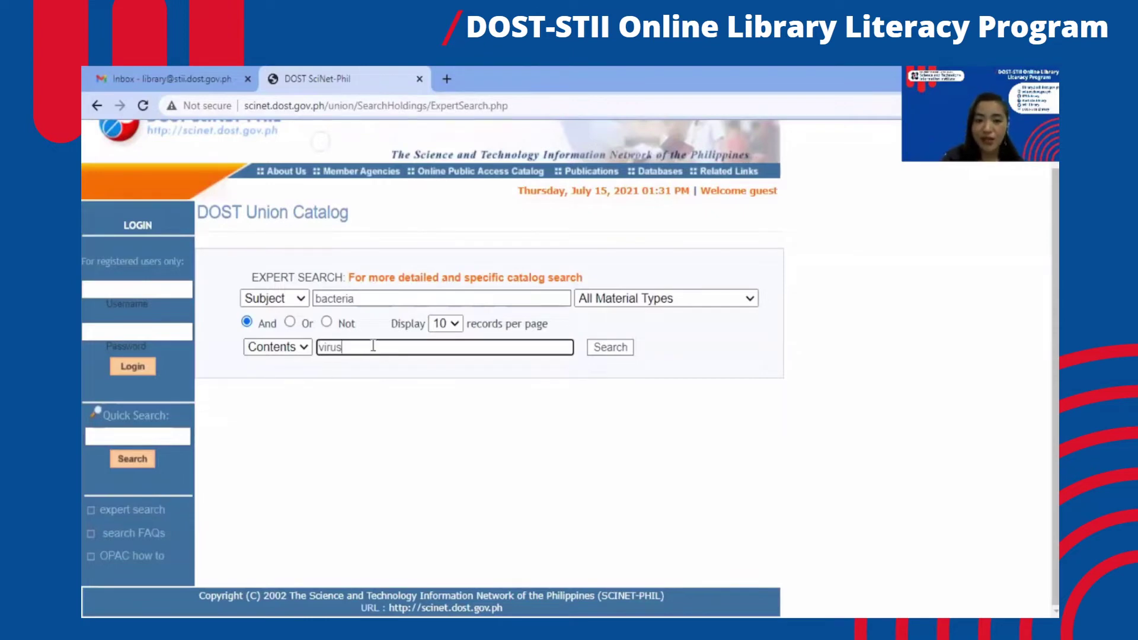
Run the expert search with 20 records per page and highlight the holding agency of each listed book
{"action": "left_click", "coordinate": [460, 326]}
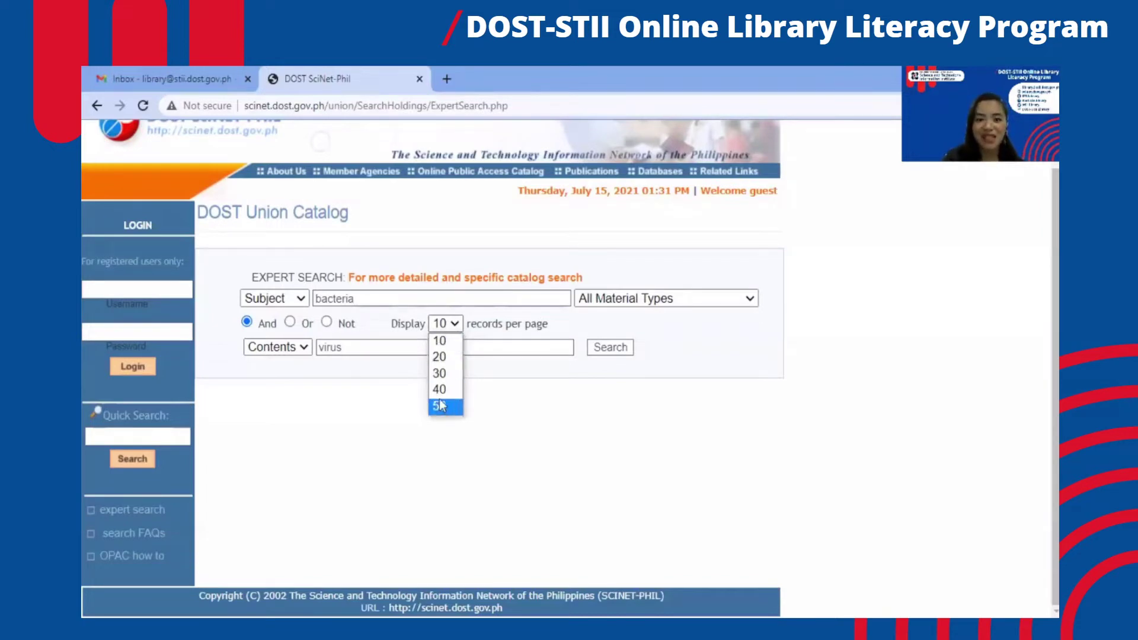
{"action": "left_click", "coordinate": [449, 356]}
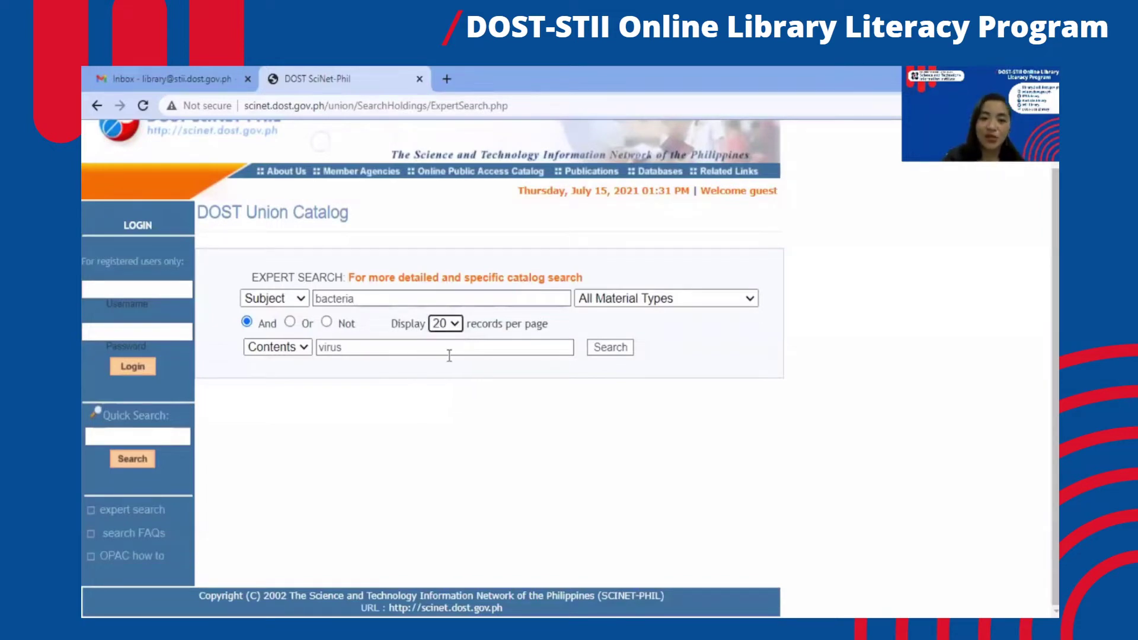
{"action": "left_click", "coordinate": [608, 351]}
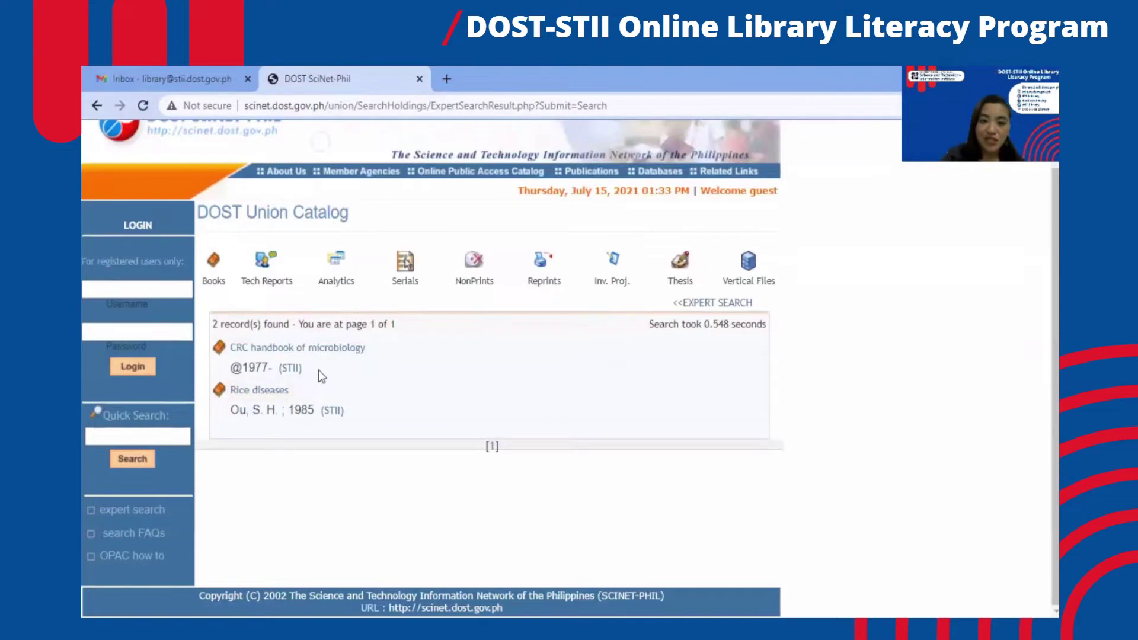
{"action": "left_click_drag", "start_coordinate": [315, 368], "coordinate": [280, 367]}
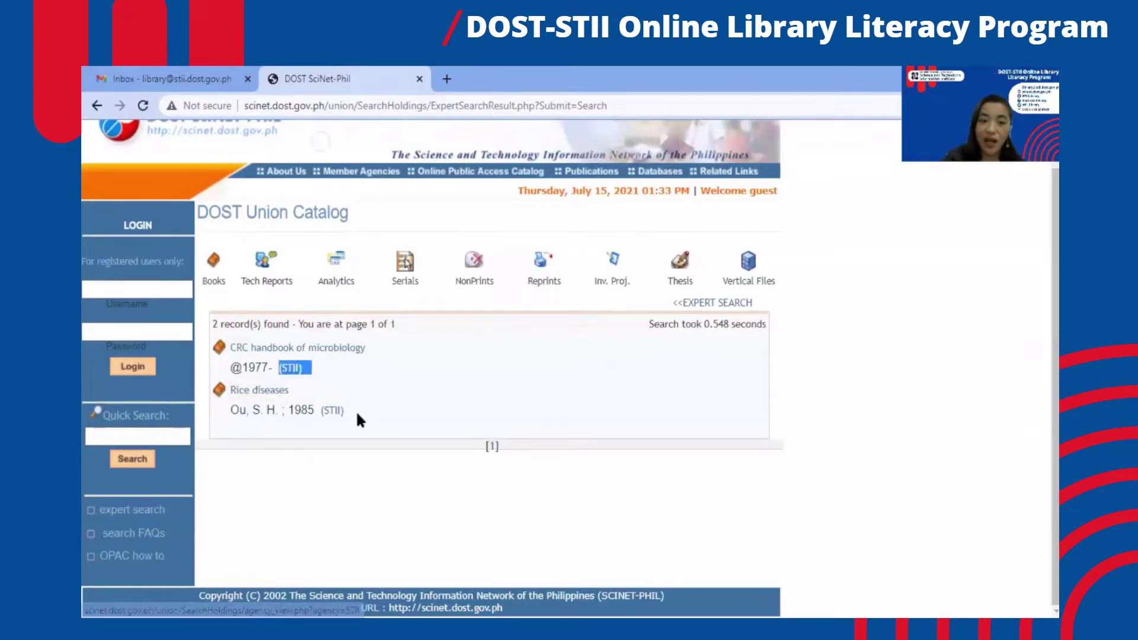
{"action": "left_click_drag", "start_coordinate": [356, 410], "coordinate": [320, 411]}
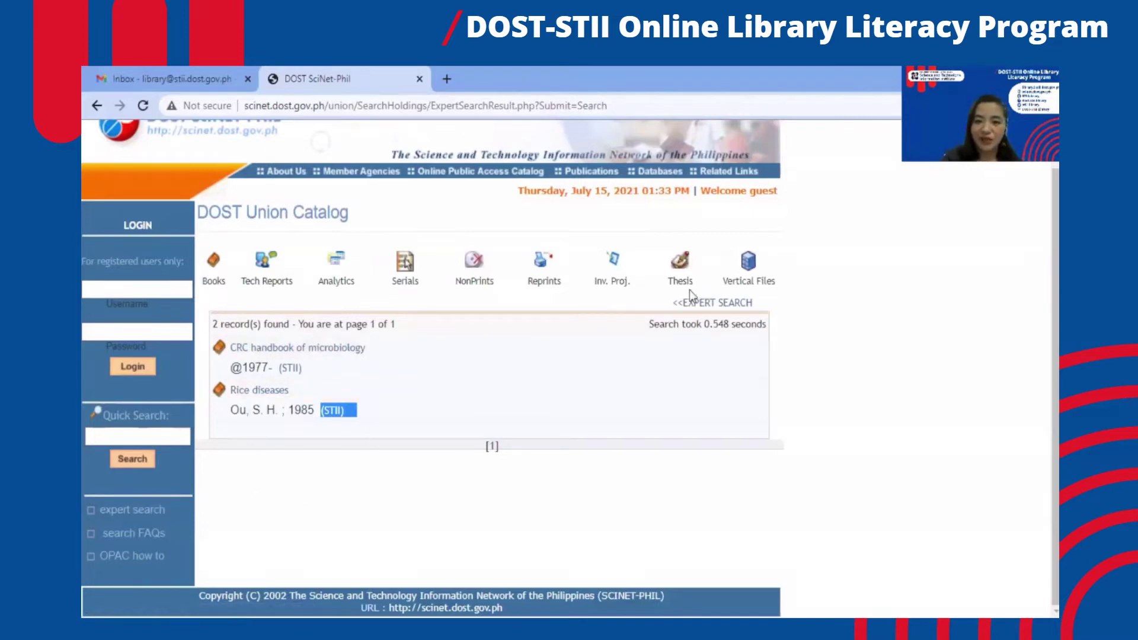
Return to a blank expert search form, select the Or operator and set the first search field to Subject
{"action": "left_click", "coordinate": [706, 303]}
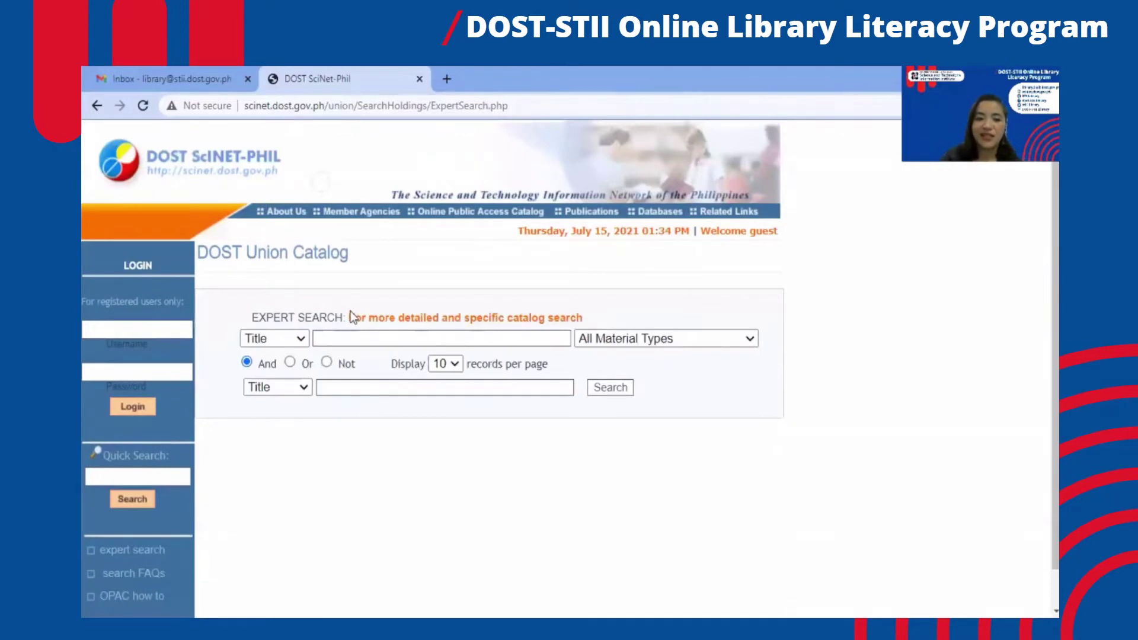
{"action": "left_click", "coordinate": [290, 363]}
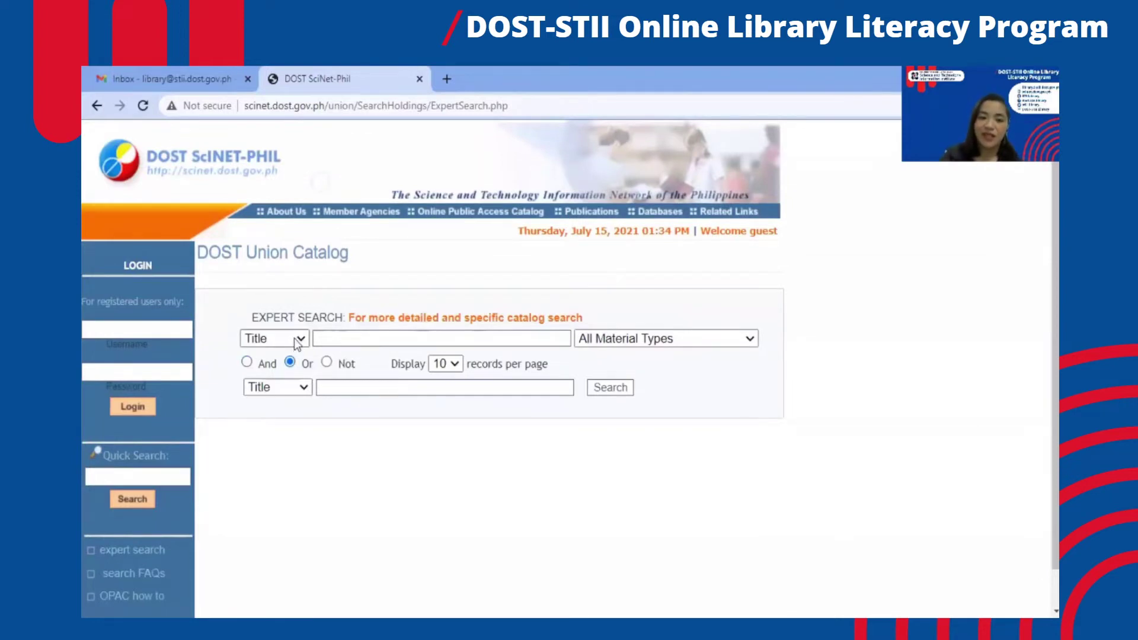
{"action": "left_click", "coordinate": [294, 338]}
{"action": "left_click", "coordinate": [304, 387]}
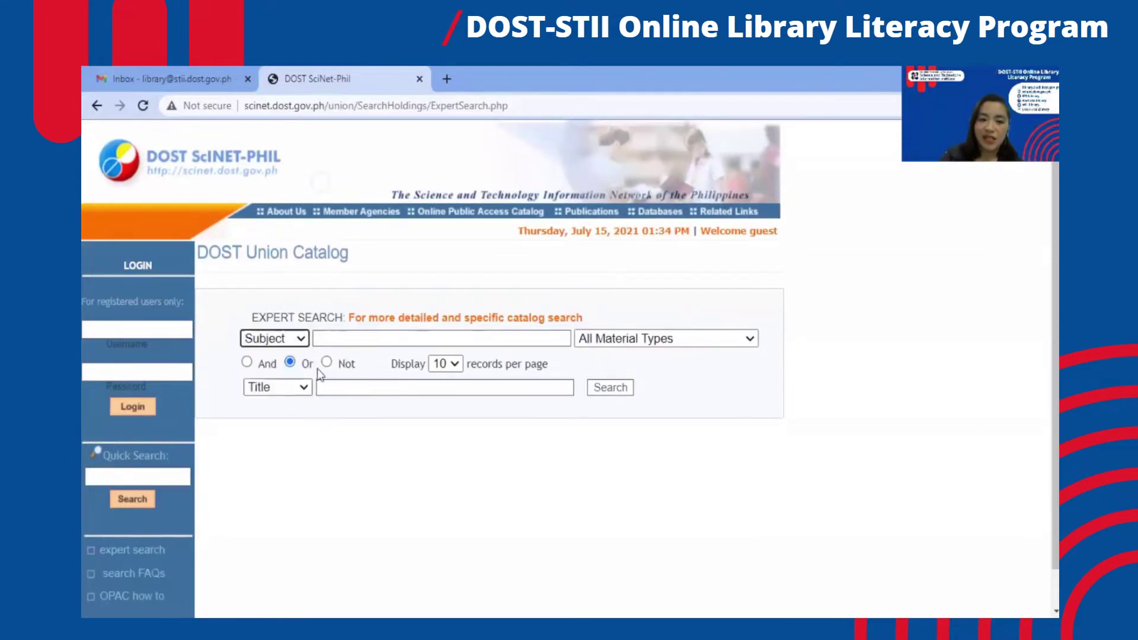
Enter "virus" as the Subject term and "corona" as the Title term
{"action": "left_click", "coordinate": [353, 338]}
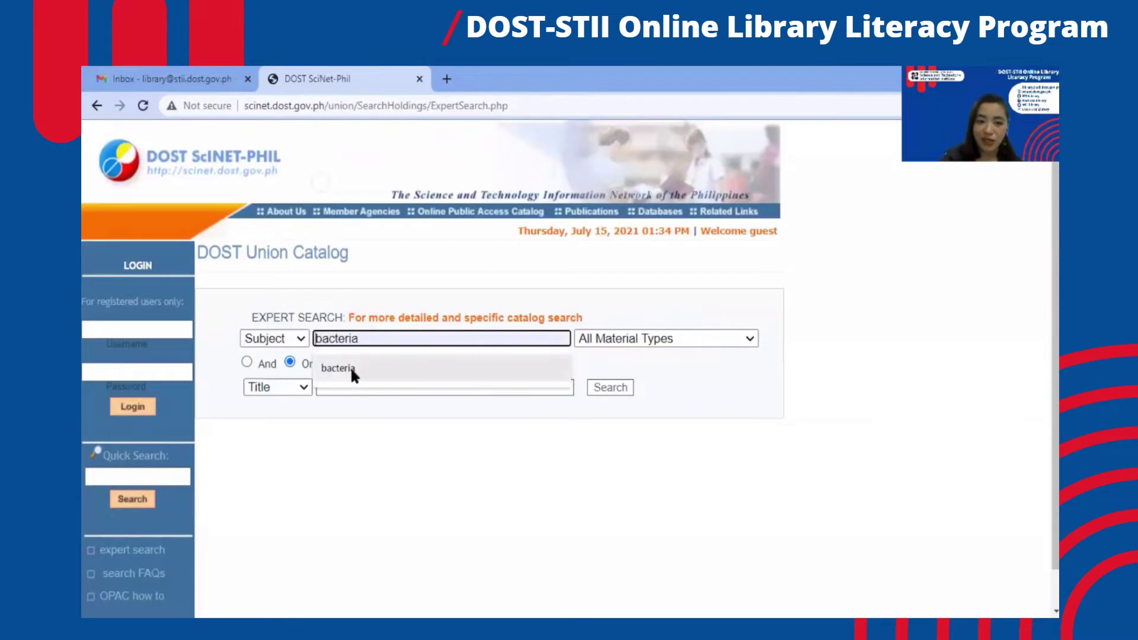
{"action": "left_click", "coordinate": [351, 368]}
{"action": "left_click", "coordinate": [347, 389]}
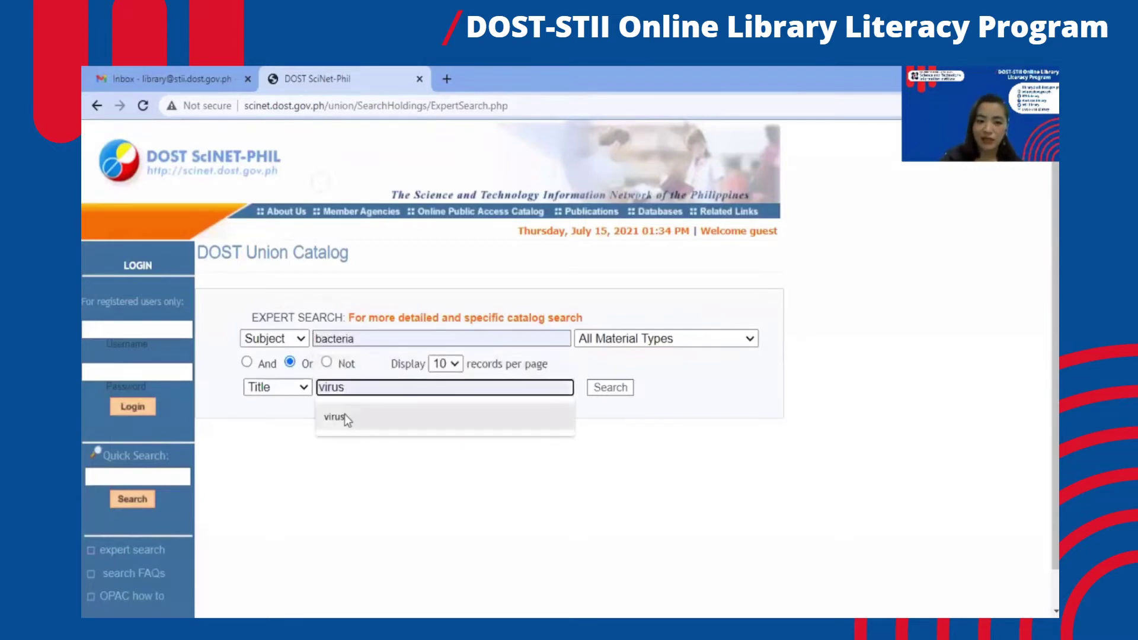
{"action": "type", "text": "corona"}
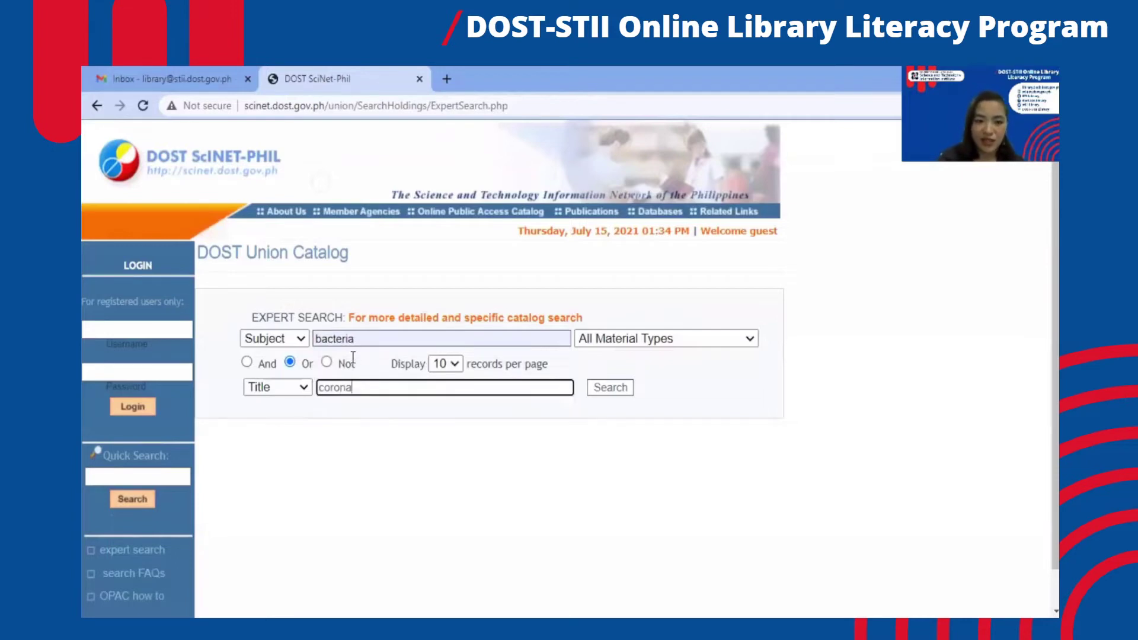
{"action": "double_click", "coordinate": [362, 338]}
{"action": "type", "text": "virus"}
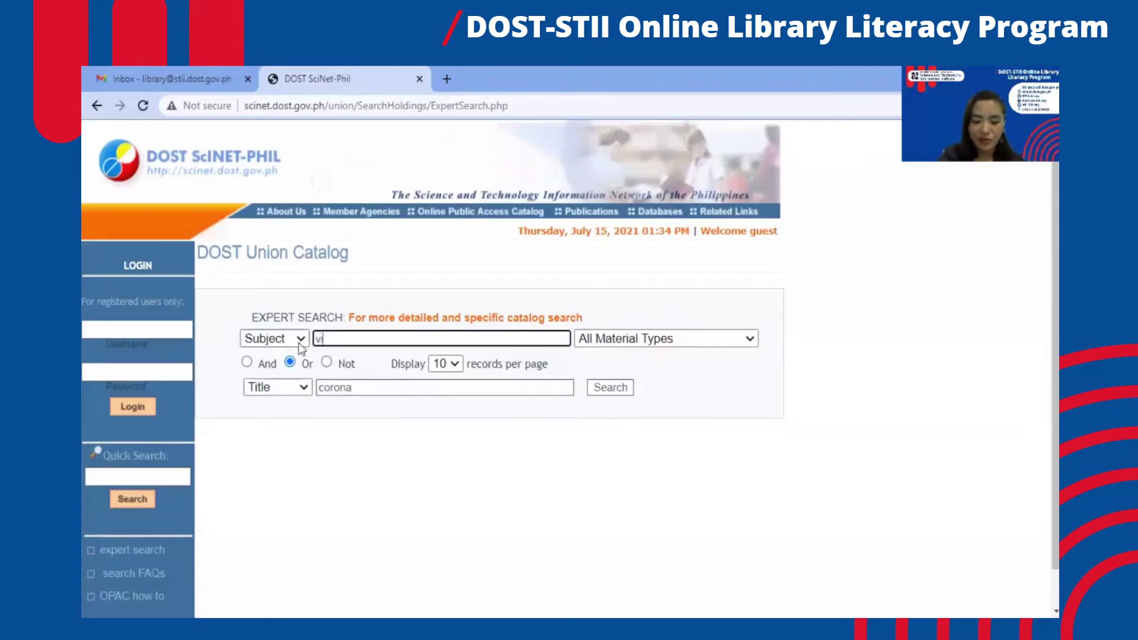
{"action": "left_click", "coordinate": [329, 389]}
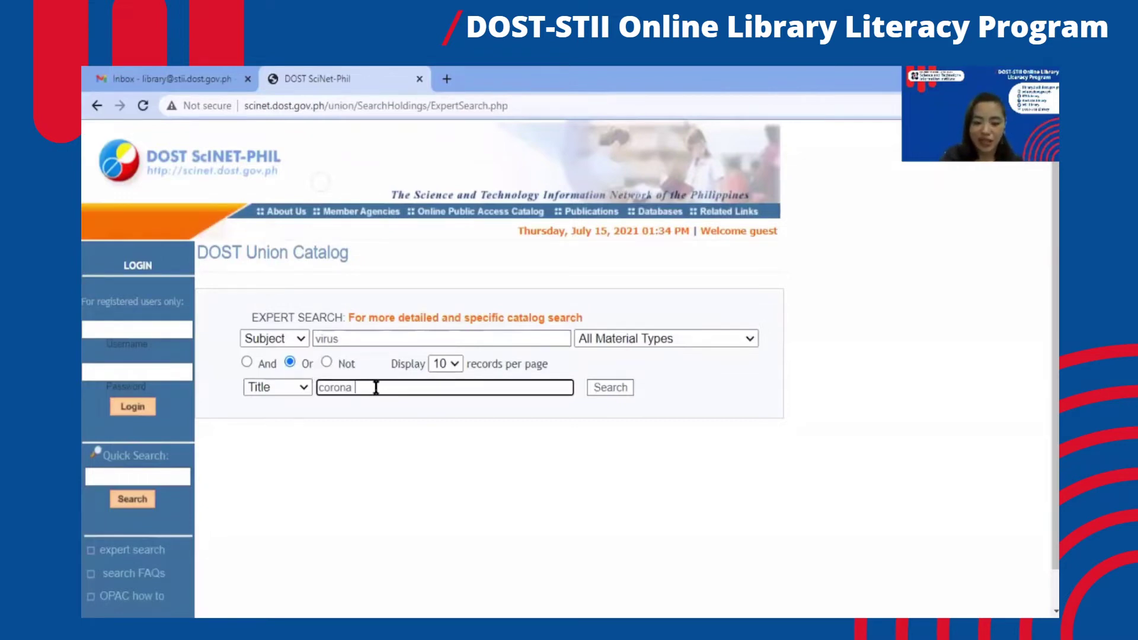
{"action": "type", "text": "virus"}
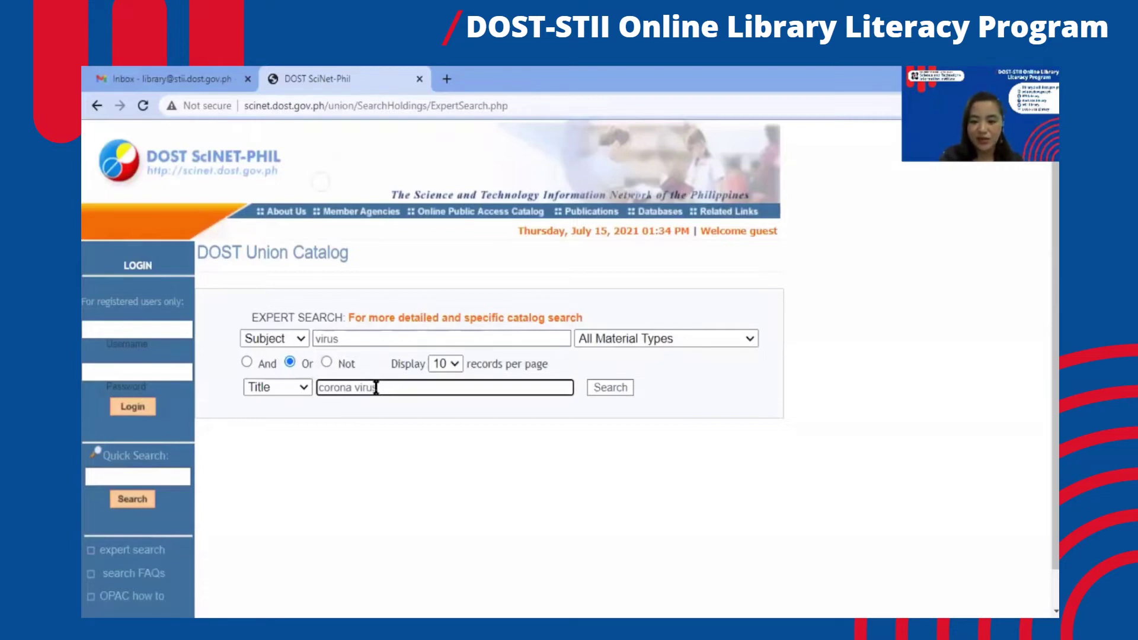
{"action": "key", "text": "BackSpace"}
{"action": "key", "text": "BackSpace"}
{"action": "key", "text": "BackSpace"}
{"action": "key", "text": "BackSpace"}
{"action": "key", "text": "BackSpace"}
{"action": "key", "text": "BackSpace"}
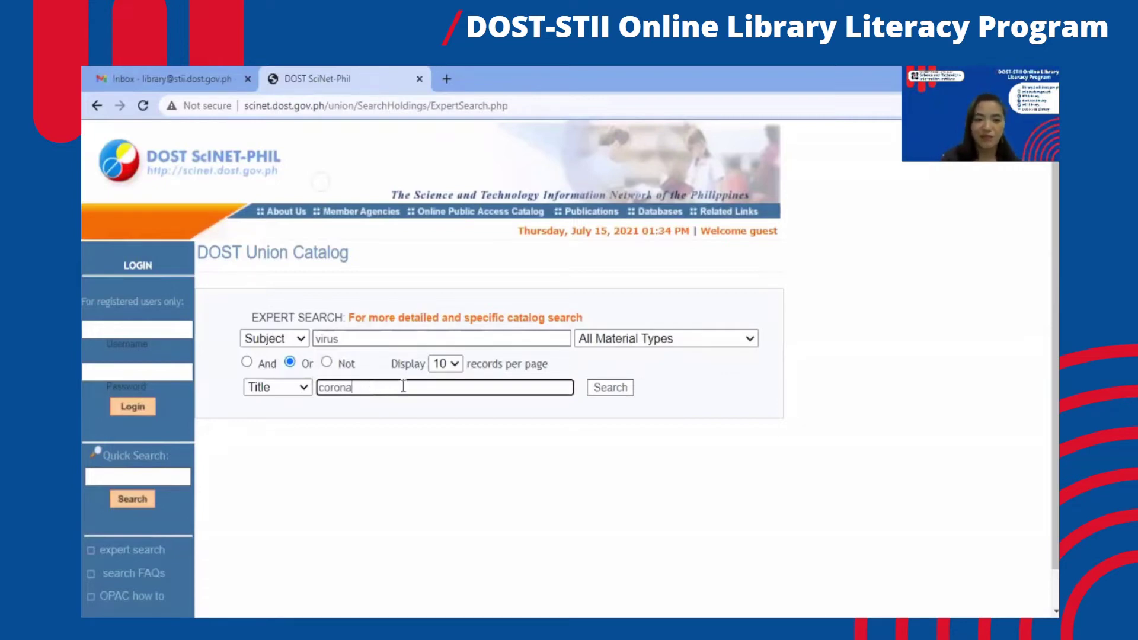
Set the first search field to Title and the second search field to Subject
{"action": "left_click", "coordinate": [283, 390]}
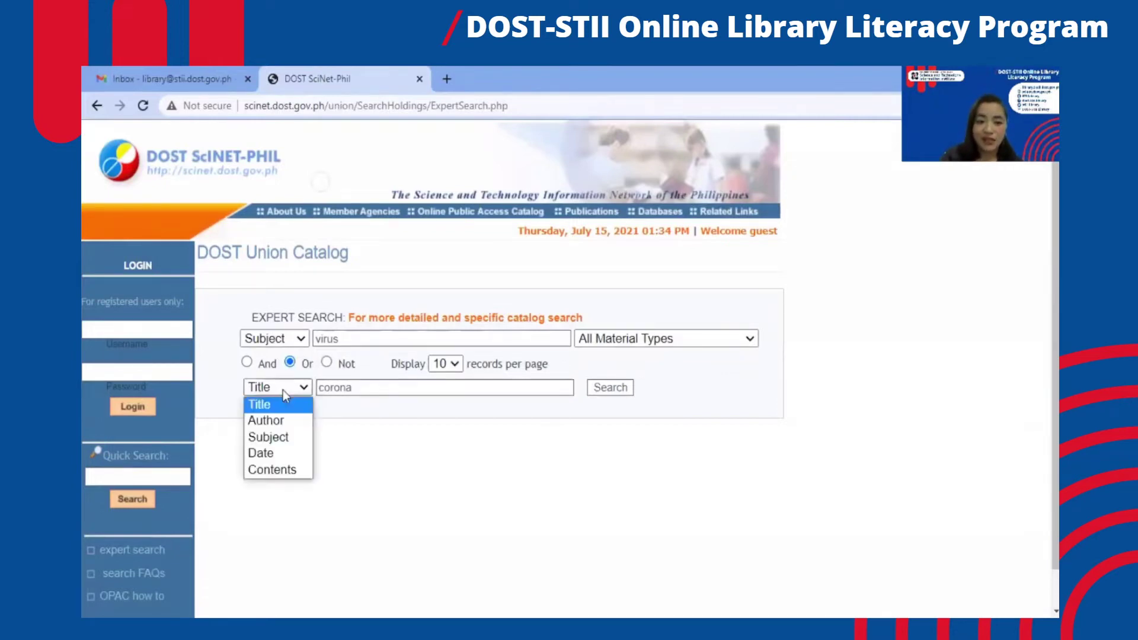
{"action": "left_click", "coordinate": [281, 340]}
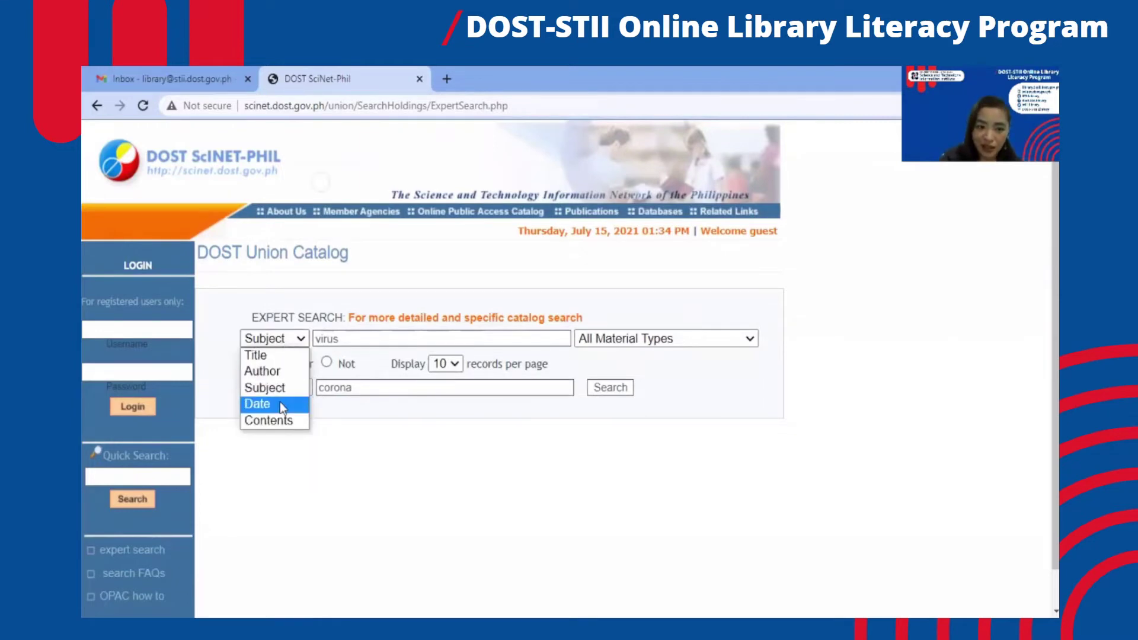
{"action": "left_click", "coordinate": [278, 356]}
{"action": "left_click", "coordinate": [280, 388]}
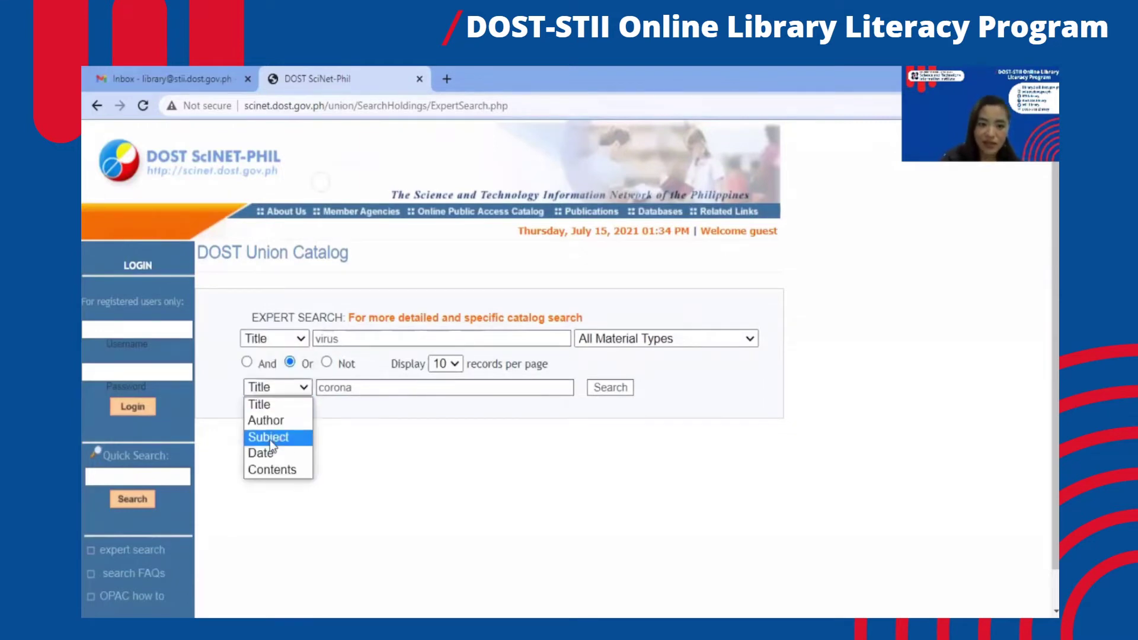
{"action": "left_click", "coordinate": [269, 440]}
Set the display to 20 records per page and run the Or search
{"action": "left_click", "coordinate": [446, 363]}
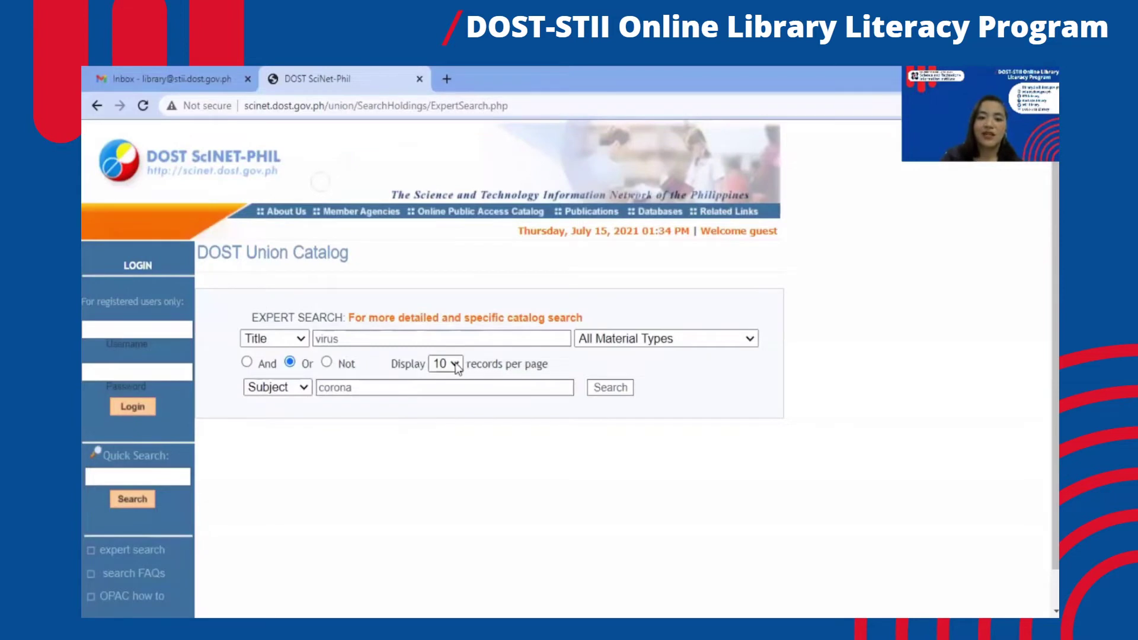
{"action": "left_click", "coordinate": [457, 399]}
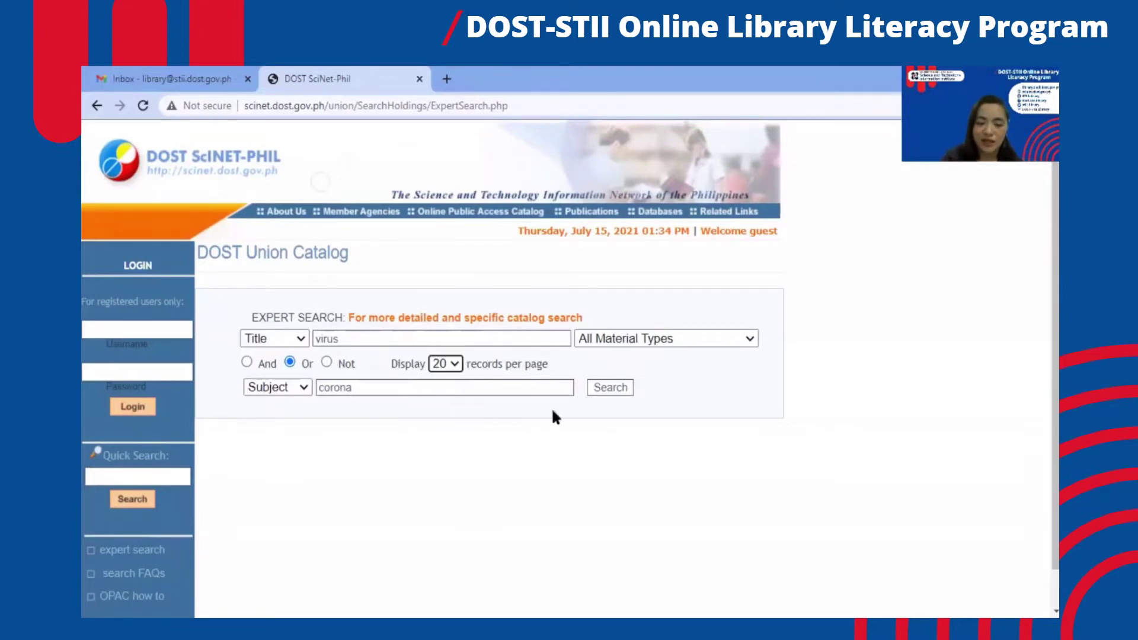
{"action": "left_click", "coordinate": [602, 386]}
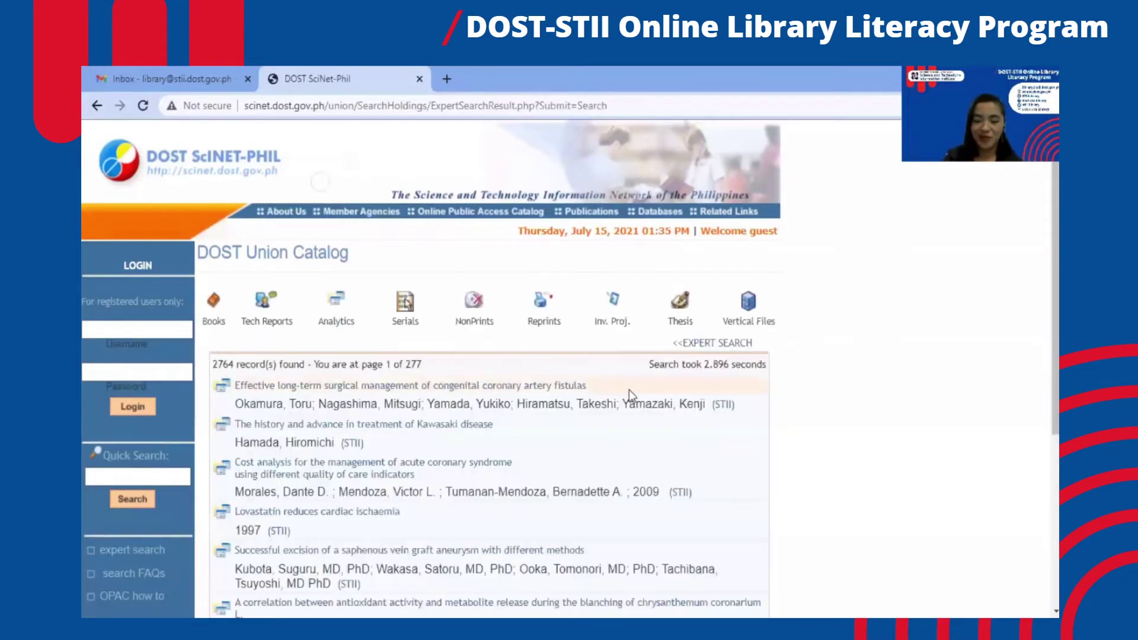
Examine the titles, authors and holding agencies on the first page of the Or search results
{"action": "scroll", "coordinate": [629, 390], "scroll_direction": "down", "scroll_amount": 3}
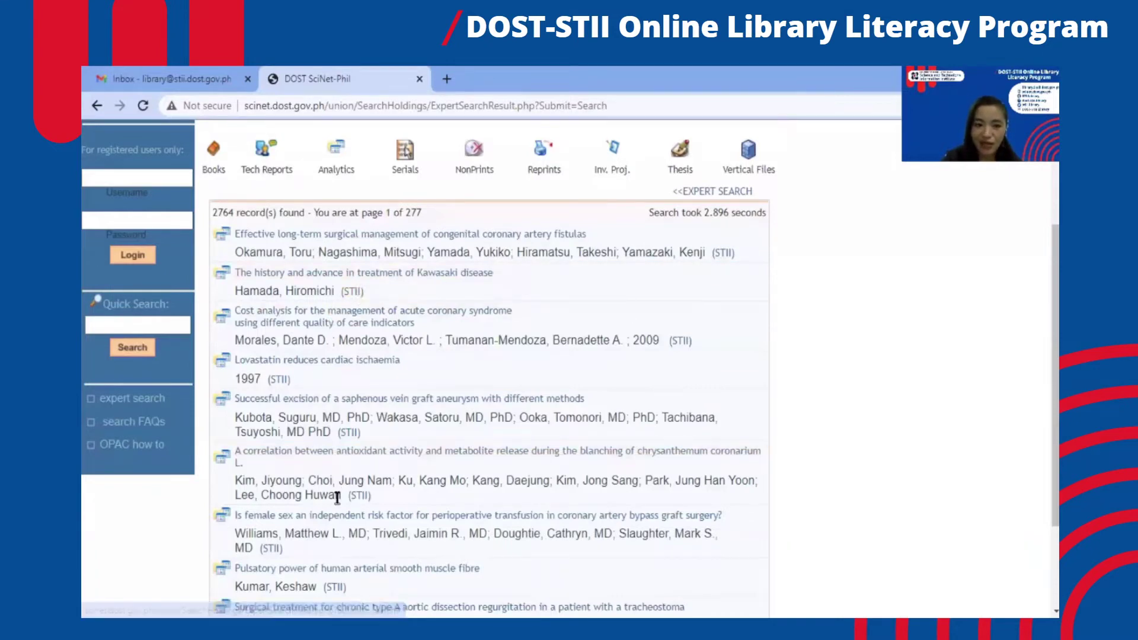
{"action": "scroll", "coordinate": [340, 521], "scroll_direction": "down", "scroll_amount": 3}
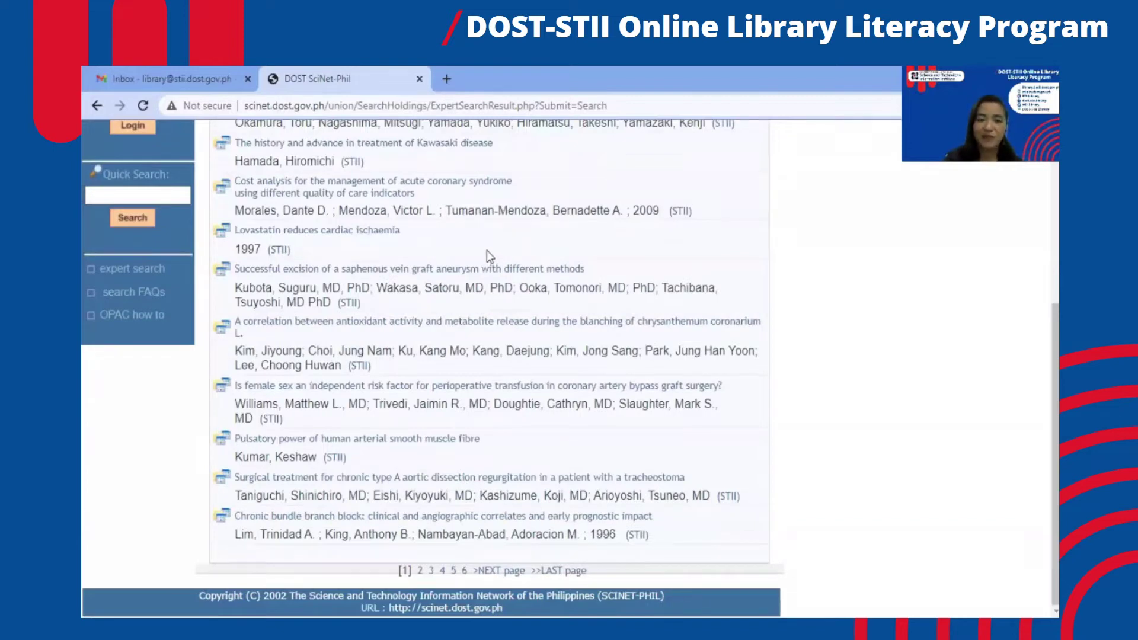
{"action": "scroll", "coordinate": [487, 255], "scroll_direction": "up", "scroll_amount": 3}
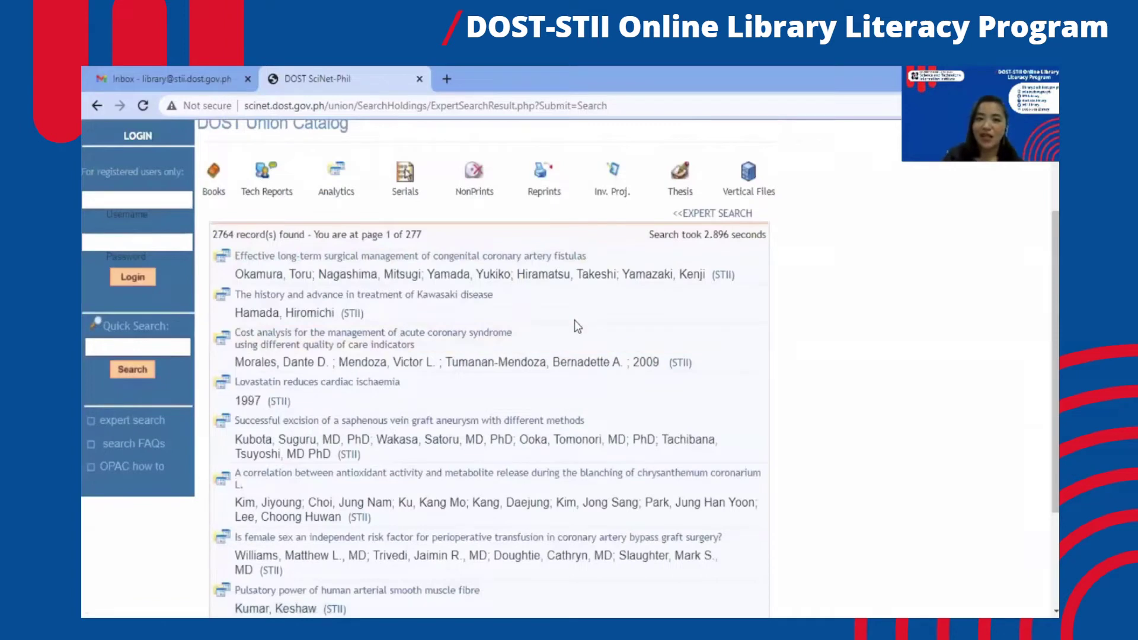
{"action": "scroll", "coordinate": [574, 320], "scroll_direction": "down", "scroll_amount": 1}
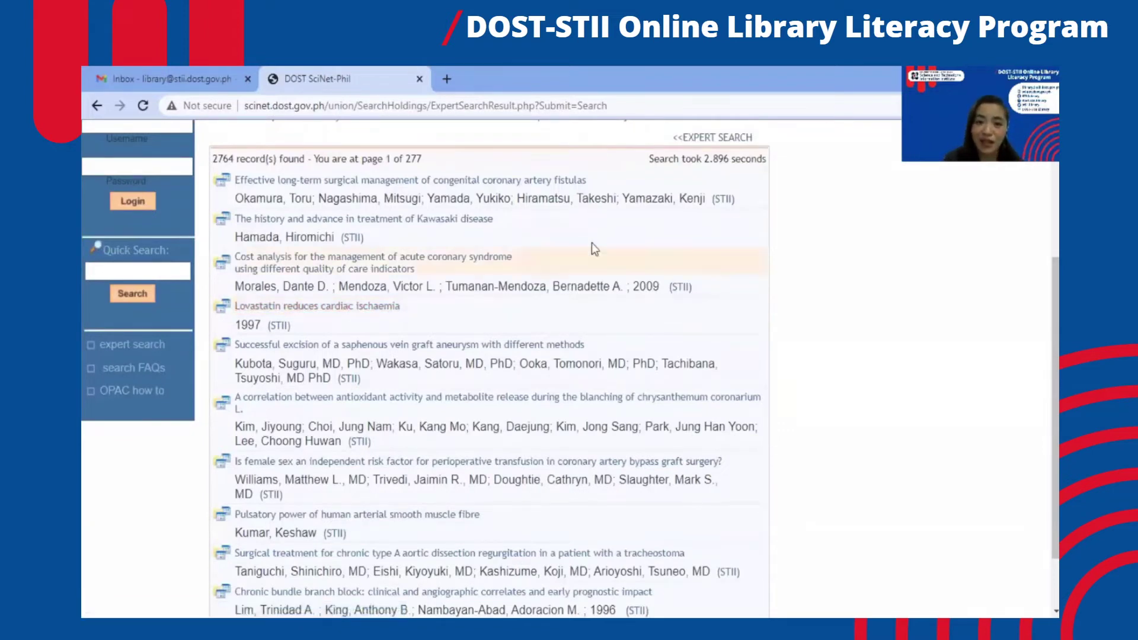
{"action": "scroll", "coordinate": [596, 247], "scroll_direction": "up", "scroll_amount": 2}
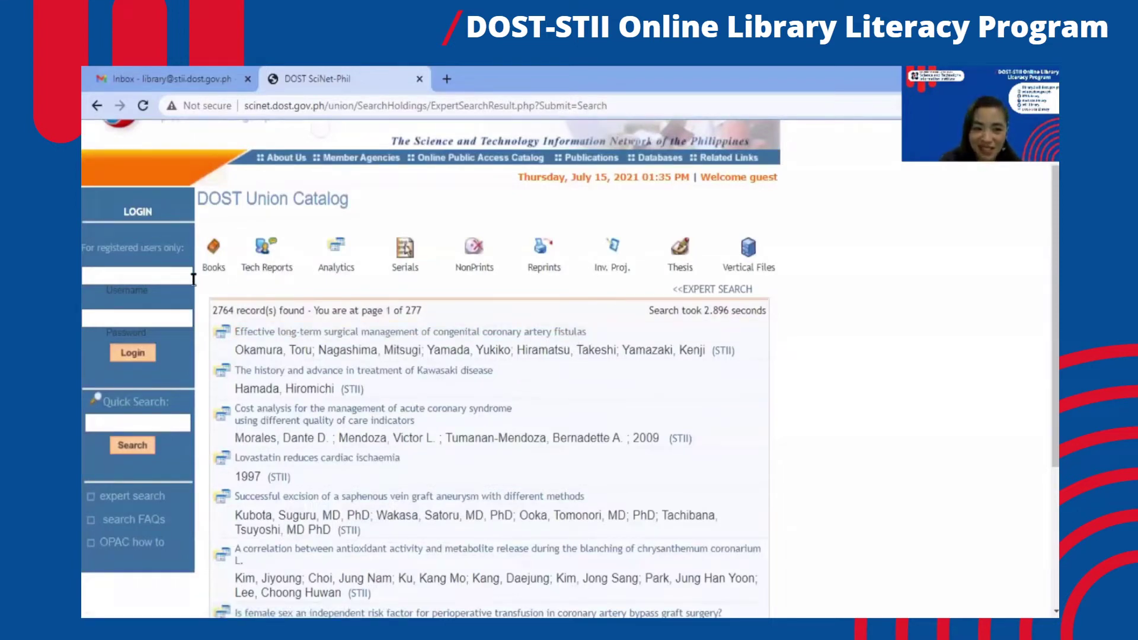
{"action": "left_click_drag", "start_coordinate": [201, 294], "coordinate": [887, 580]}
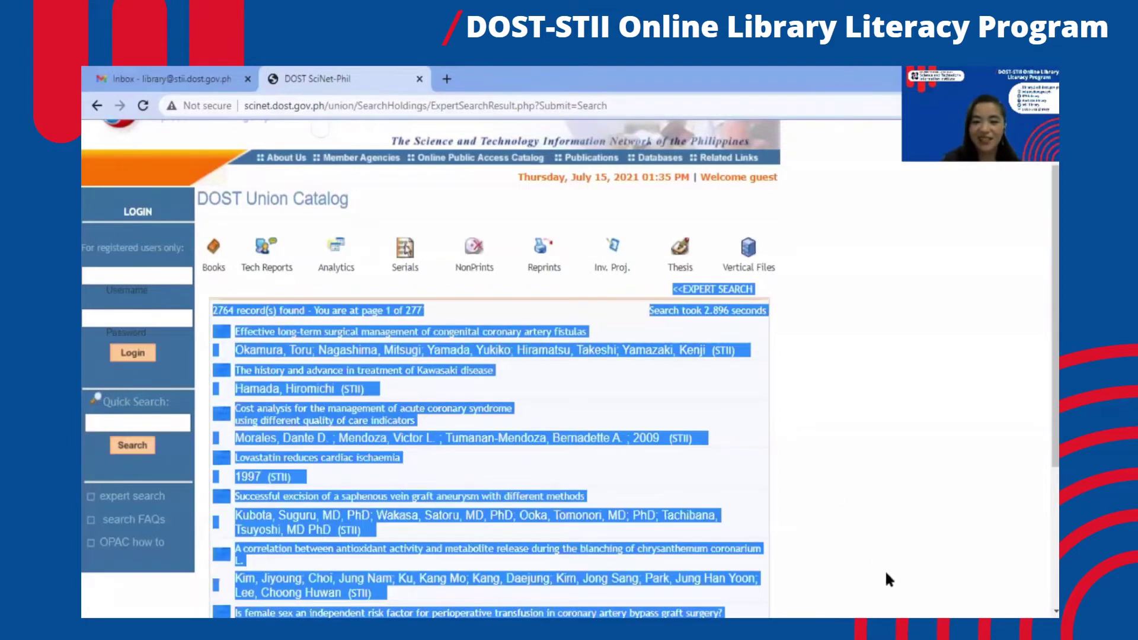
{"action": "left_click", "coordinate": [777, 407]}
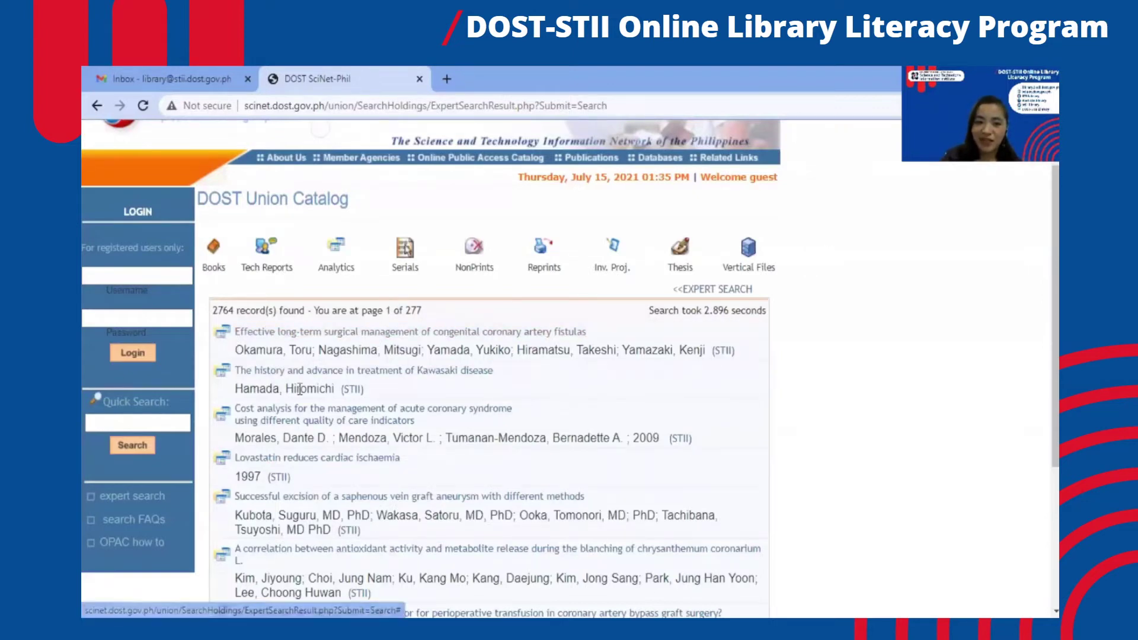
{"action": "scroll", "coordinate": [299, 388], "scroll_direction": "down", "scroll_amount": 3}
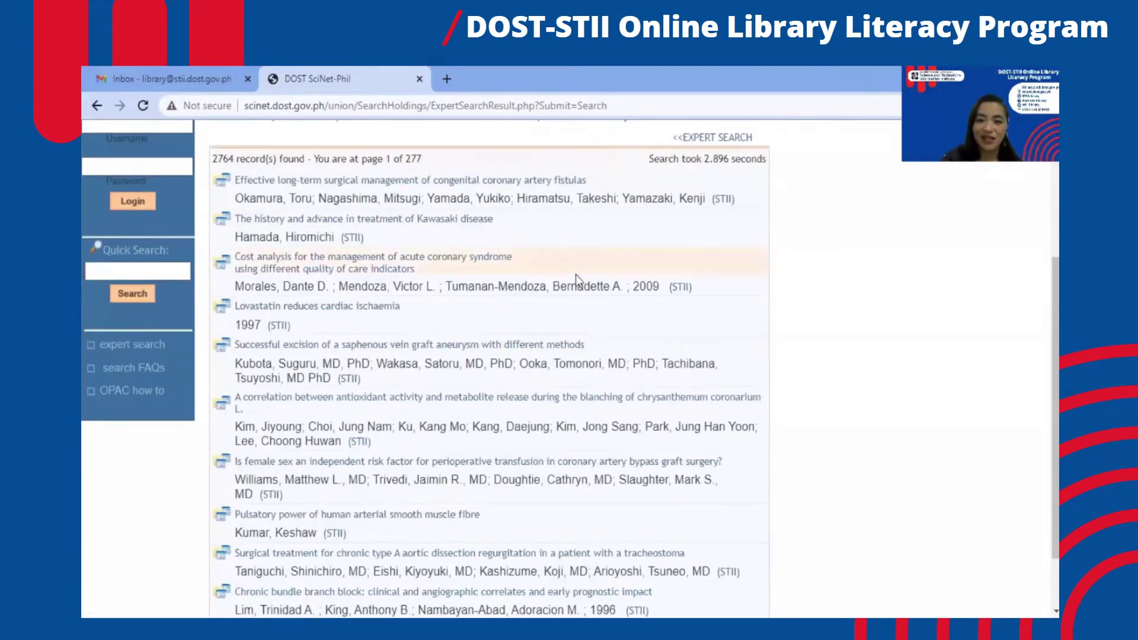
{"action": "scroll", "coordinate": [589, 246], "scroll_direction": "up", "scroll_amount": 3}
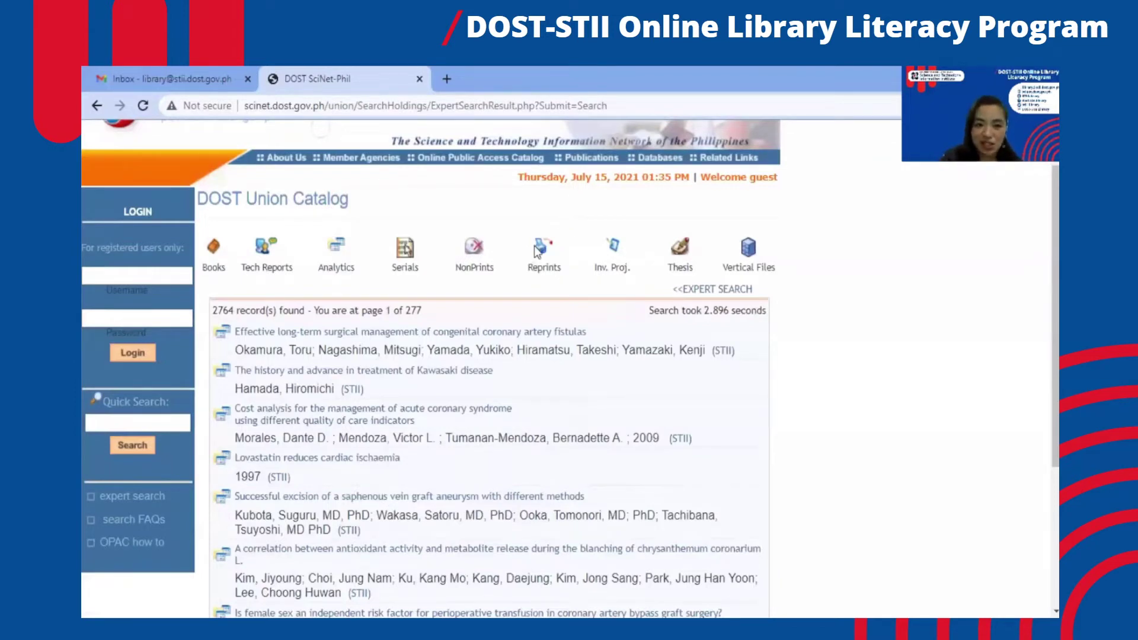
Return to a blank expert search form, select the Not operator and enter "virus" as the Title term
{"action": "left_click", "coordinate": [731, 290]}
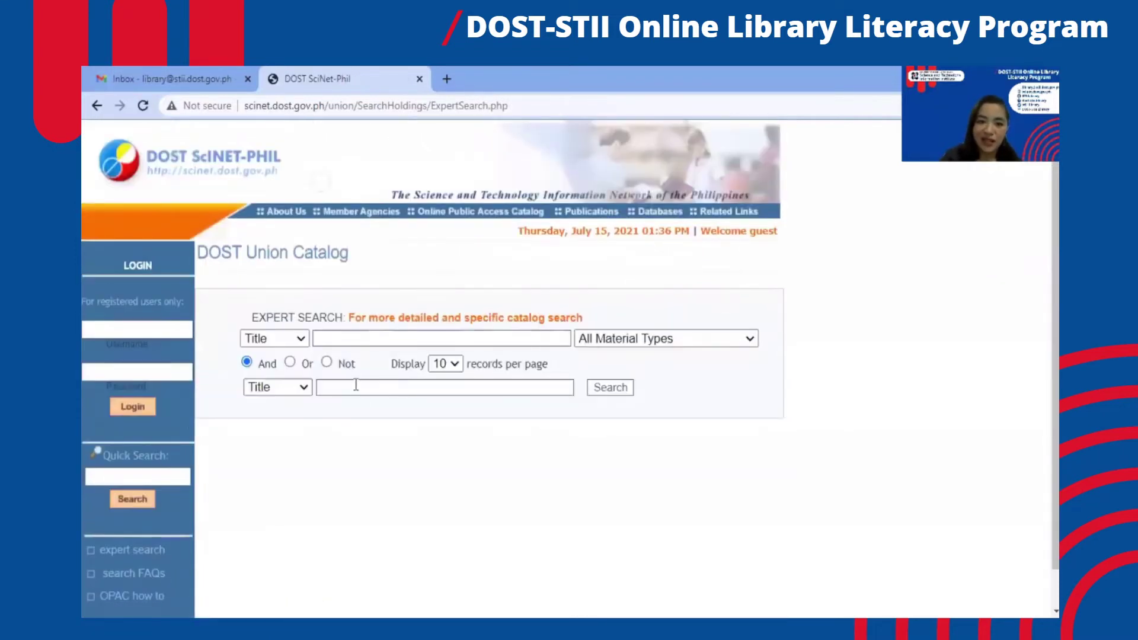
{"action": "left_click", "coordinate": [327, 362]}
{"action": "left_click", "coordinate": [341, 340]}
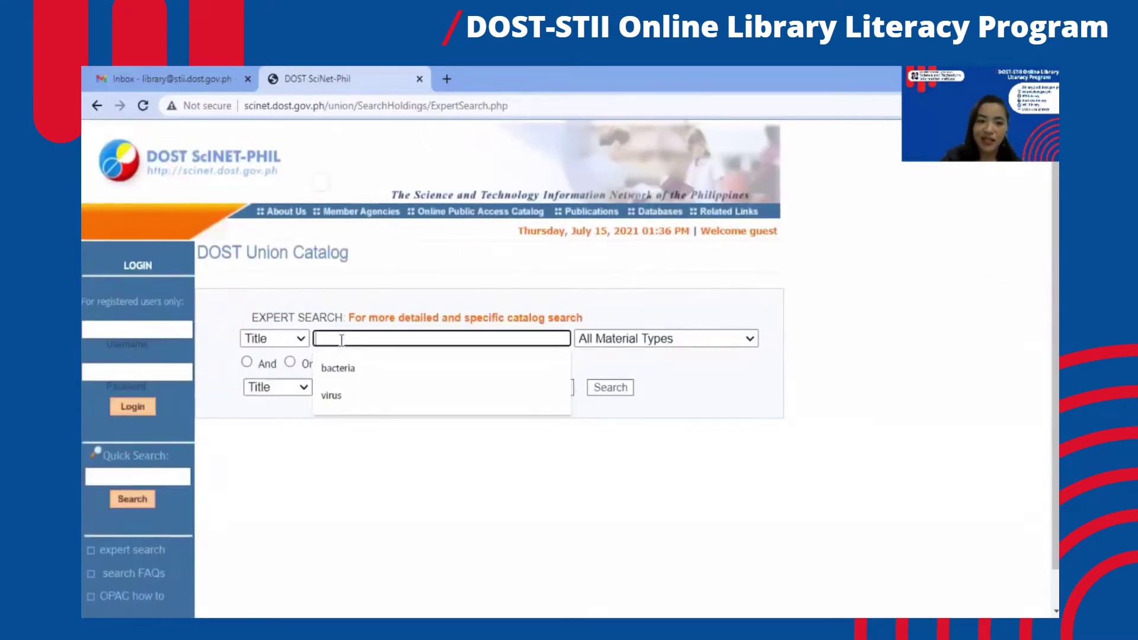
{"action": "left_click", "coordinate": [342, 398]}
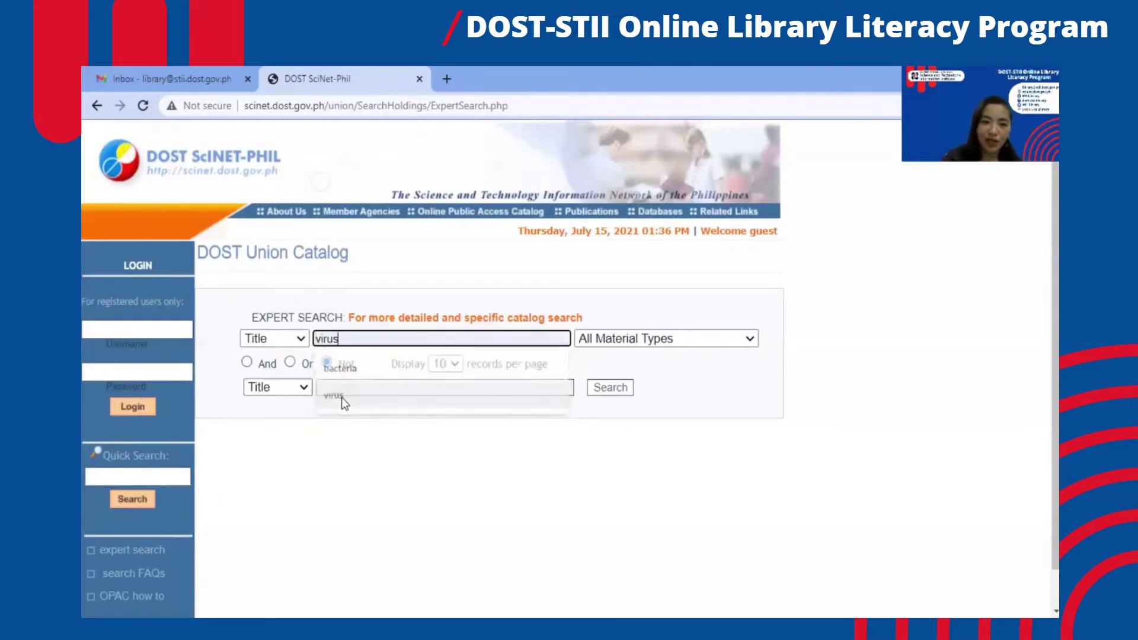
Set the second search field to Contents and enter "bacteria" as its term
{"action": "left_click", "coordinate": [282, 392]}
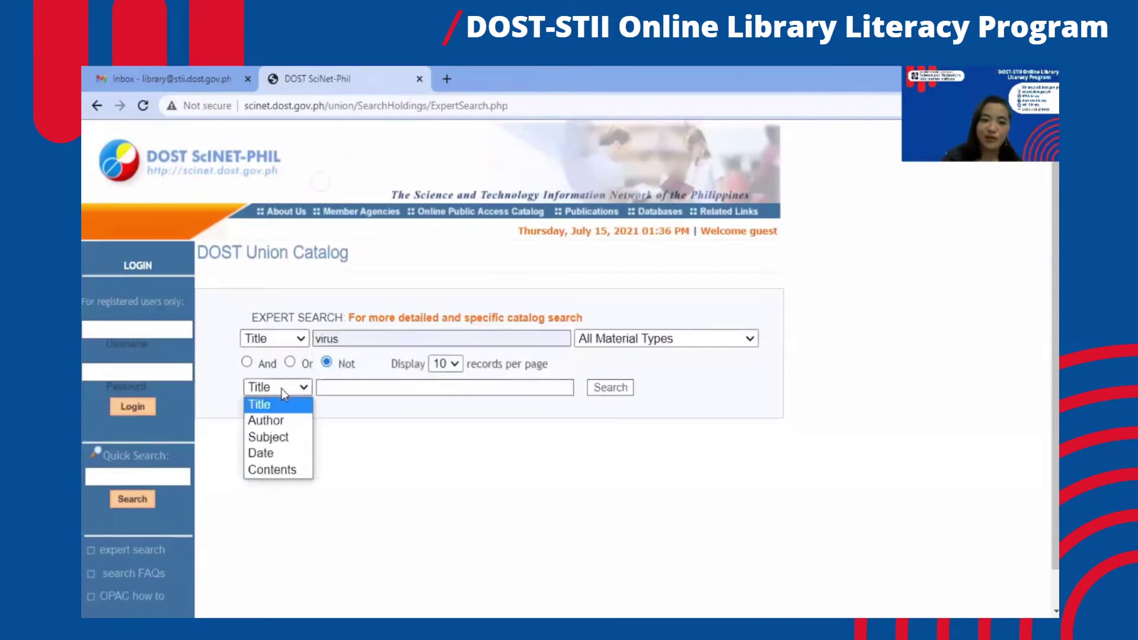
{"action": "left_click", "coordinate": [283, 471]}
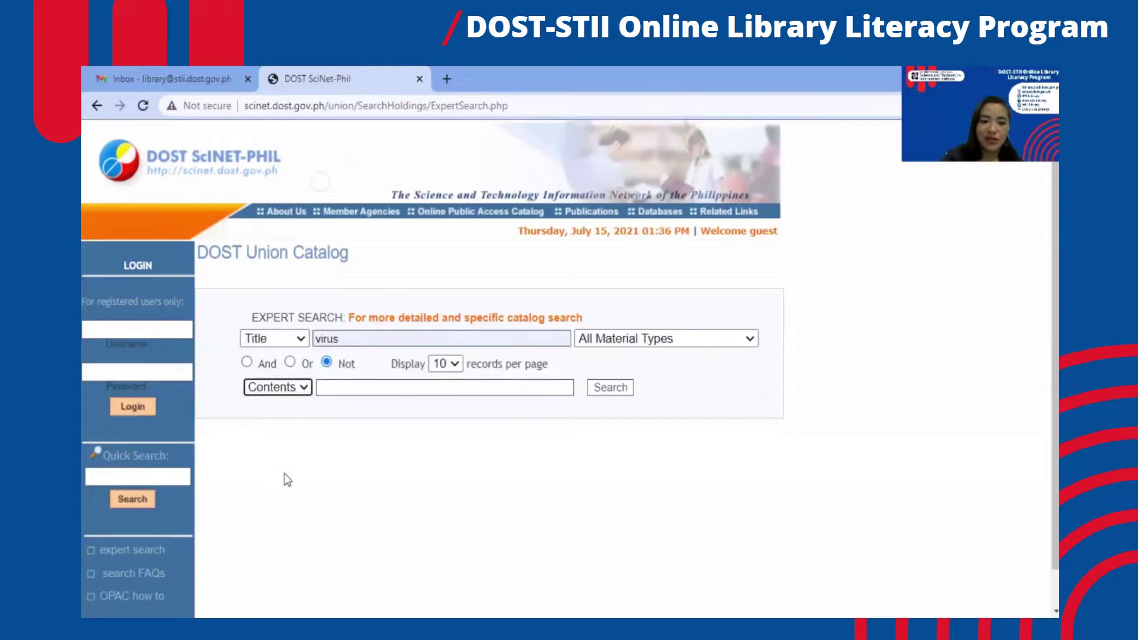
{"action": "left_click", "coordinate": [372, 389]}
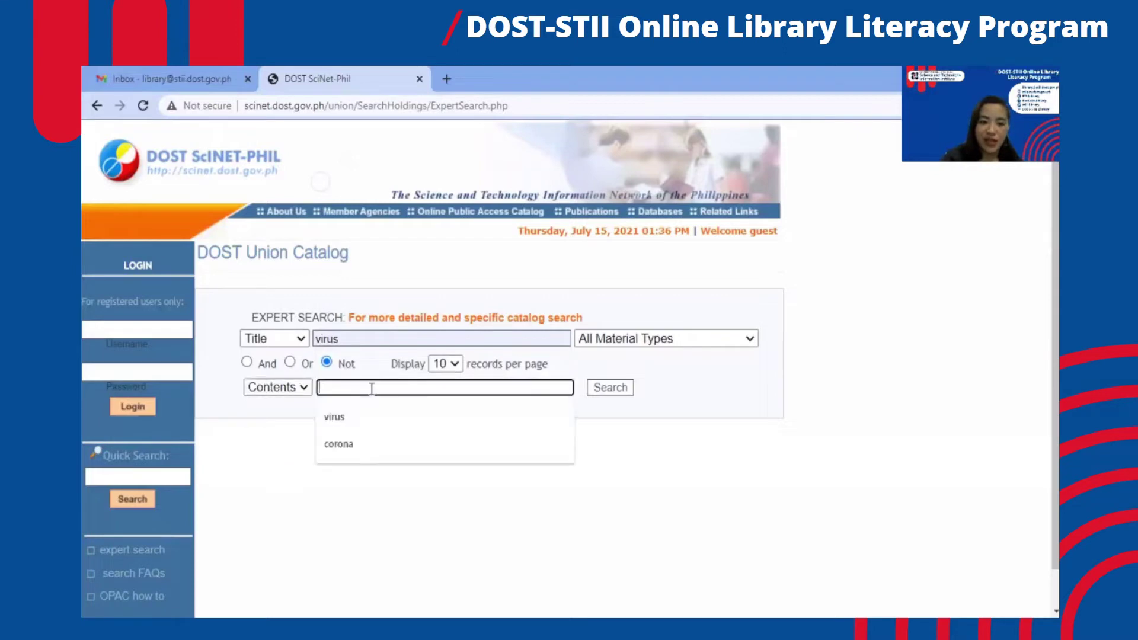
{"action": "left_click", "coordinate": [339, 444]}
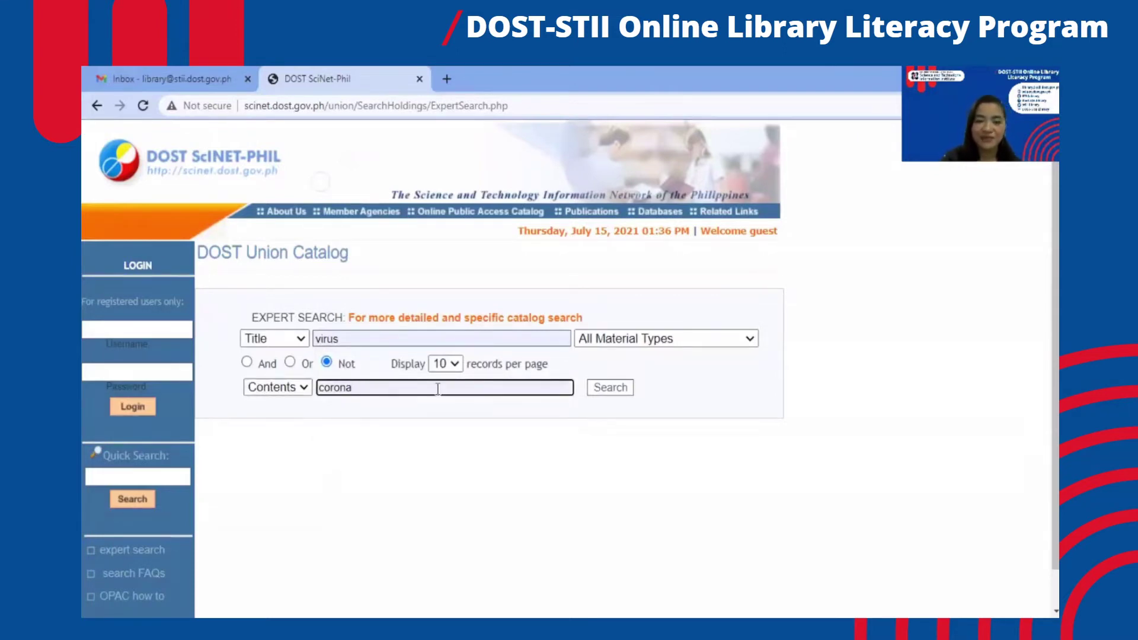
{"action": "left_click_drag", "start_coordinate": [356, 388], "coordinate": [283, 396]}
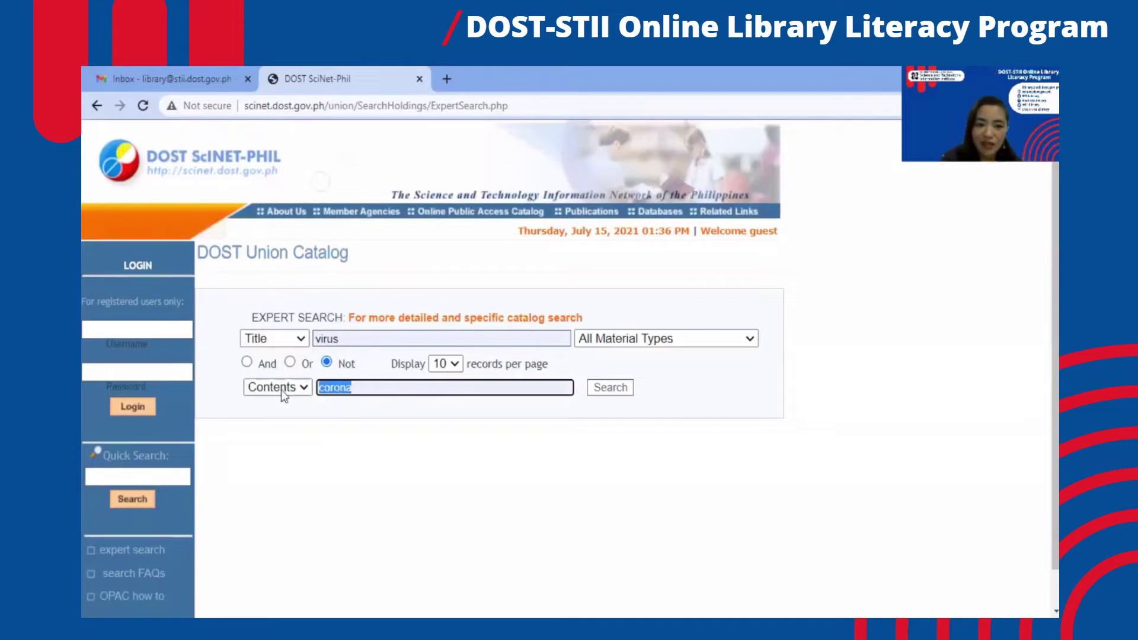
{"action": "type", "text": "b"}
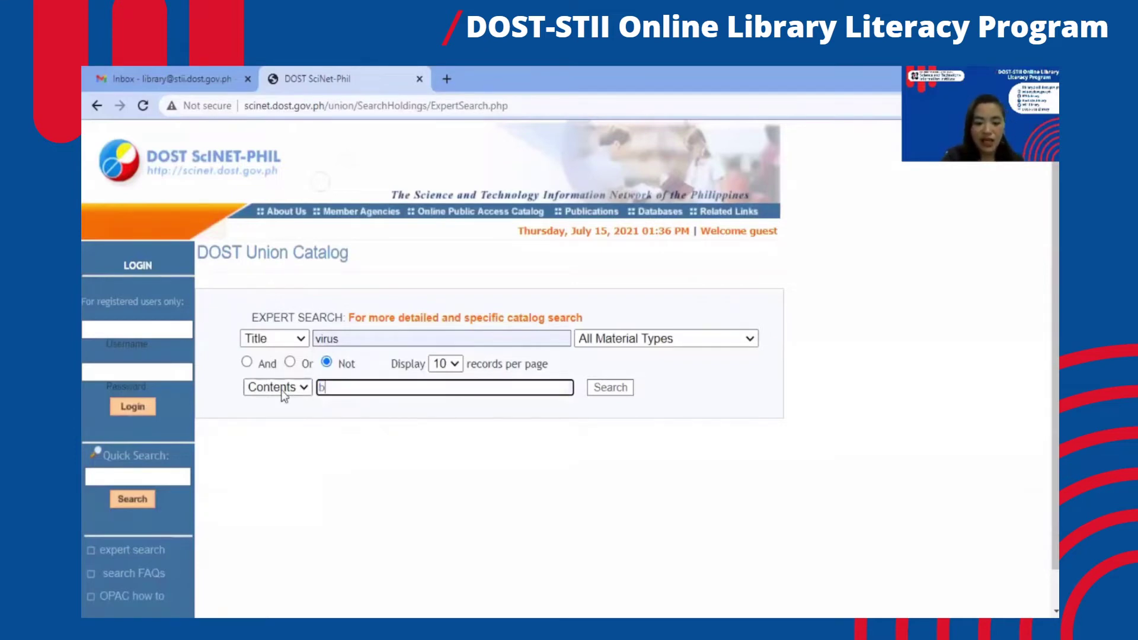
{"action": "type", "text": "acteria"}
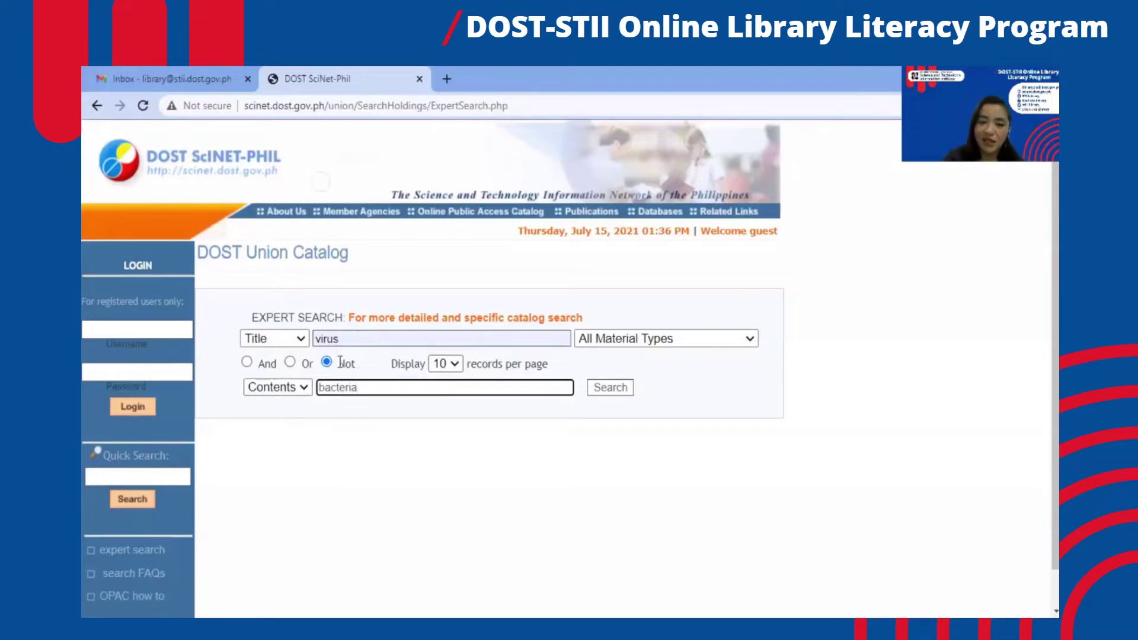
Highlight the terms "virus" and "bacteria" in turn, and run the Not search
{"action": "left_click_drag", "start_coordinate": [343, 339], "coordinate": [315, 340]}
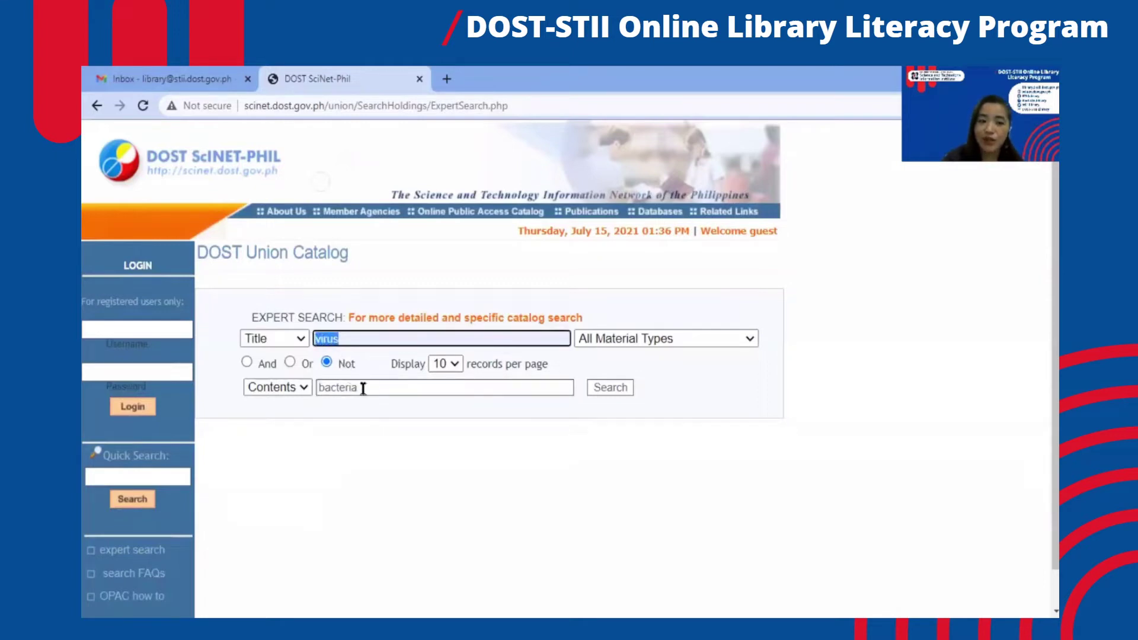
{"action": "left_click_drag", "start_coordinate": [361, 387], "coordinate": [317, 387]}
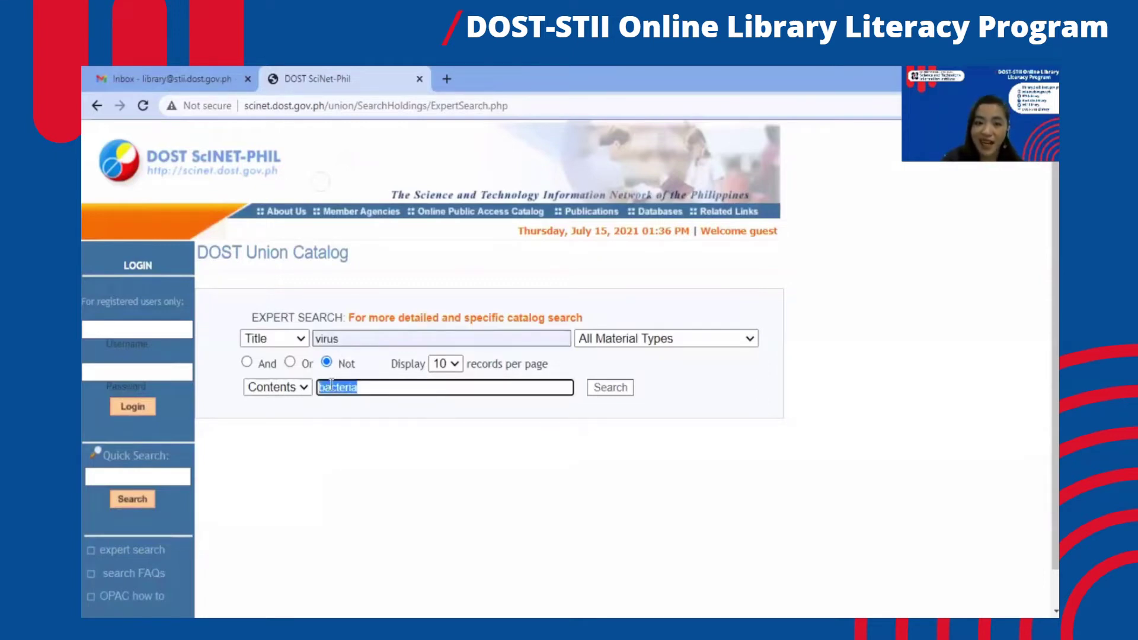
{"action": "left_click", "coordinate": [609, 389]}
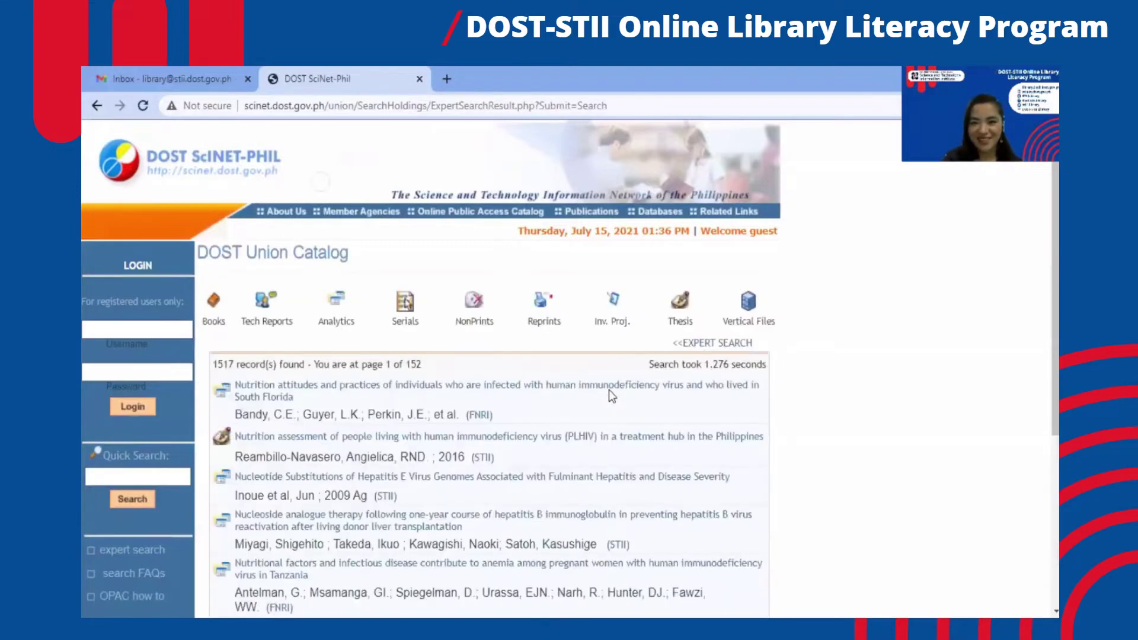
Review the material types and titles on the first page of the Not search results
{"action": "scroll", "coordinate": [609, 392], "scroll_direction": "down", "scroll_amount": 2}
{"action": "scroll", "coordinate": [610, 389], "scroll_direction": "down", "scroll_amount": 1}
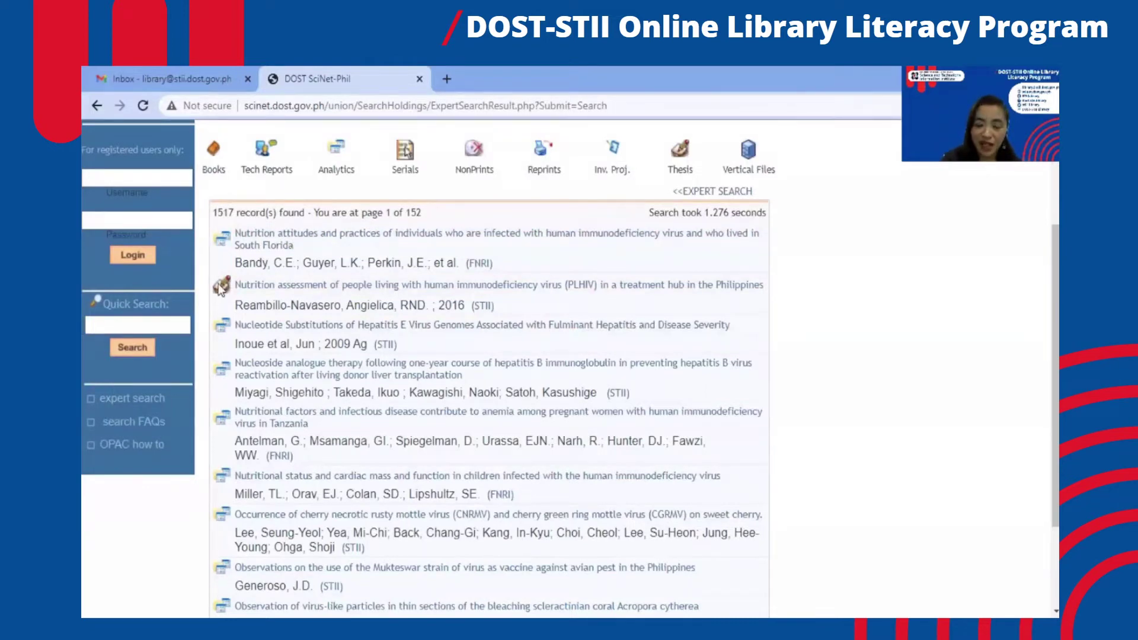
{"action": "scroll", "coordinate": [219, 288], "scroll_direction": "down", "scroll_amount": 2}
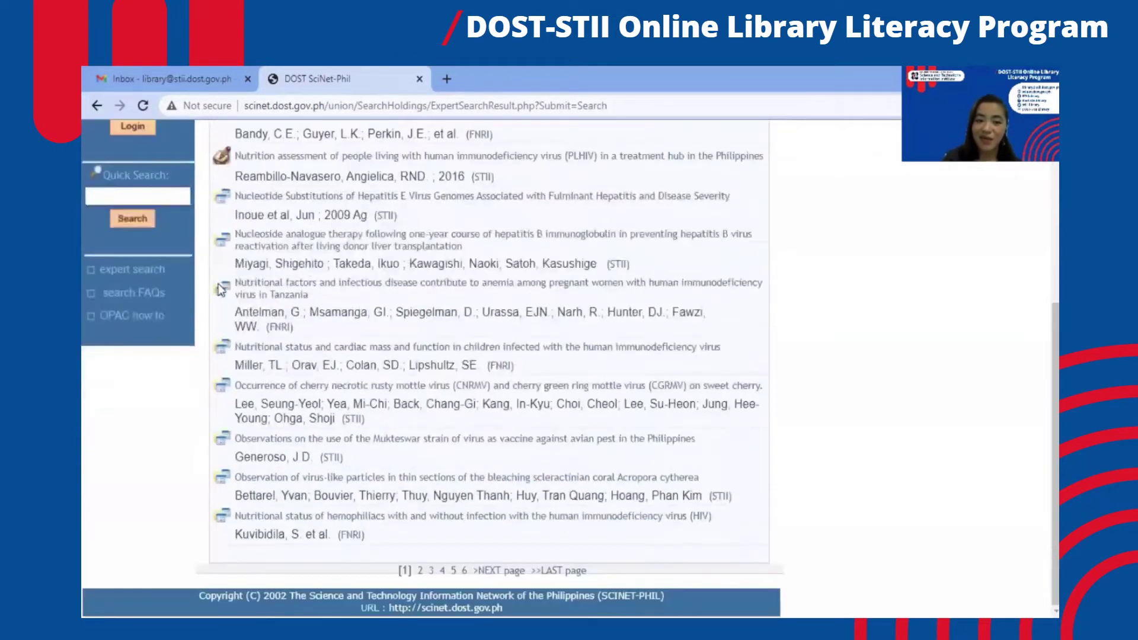
{"action": "scroll", "coordinate": [219, 287], "scroll_direction": "up", "scroll_amount": 3}
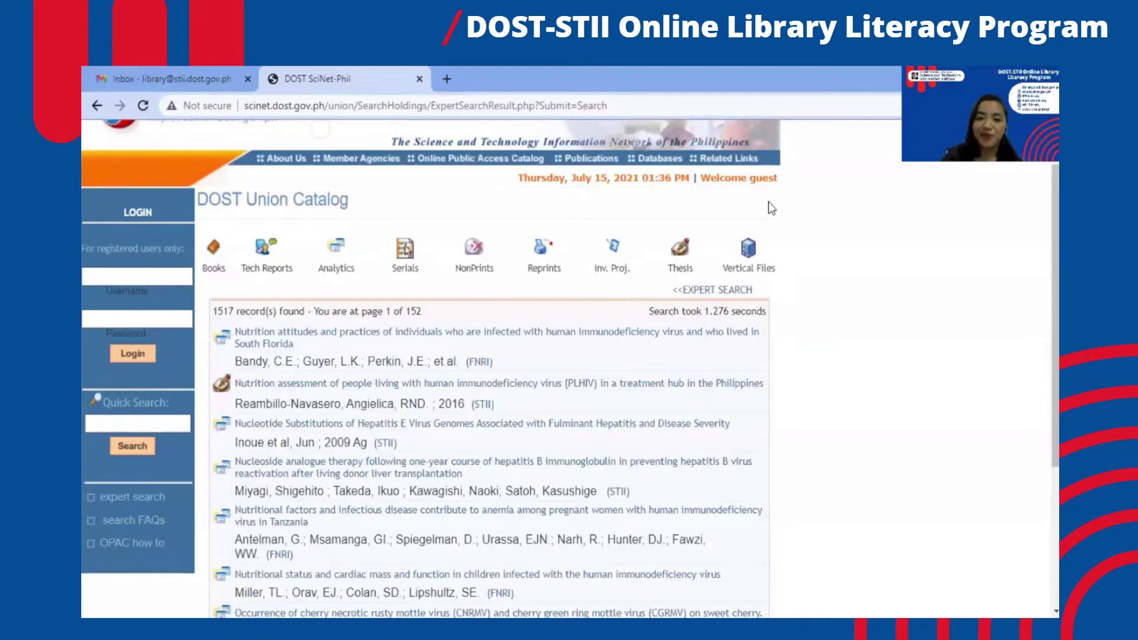
{"action": "scroll", "coordinate": [327, 344], "scroll_direction": "down", "scroll_amount": 3}
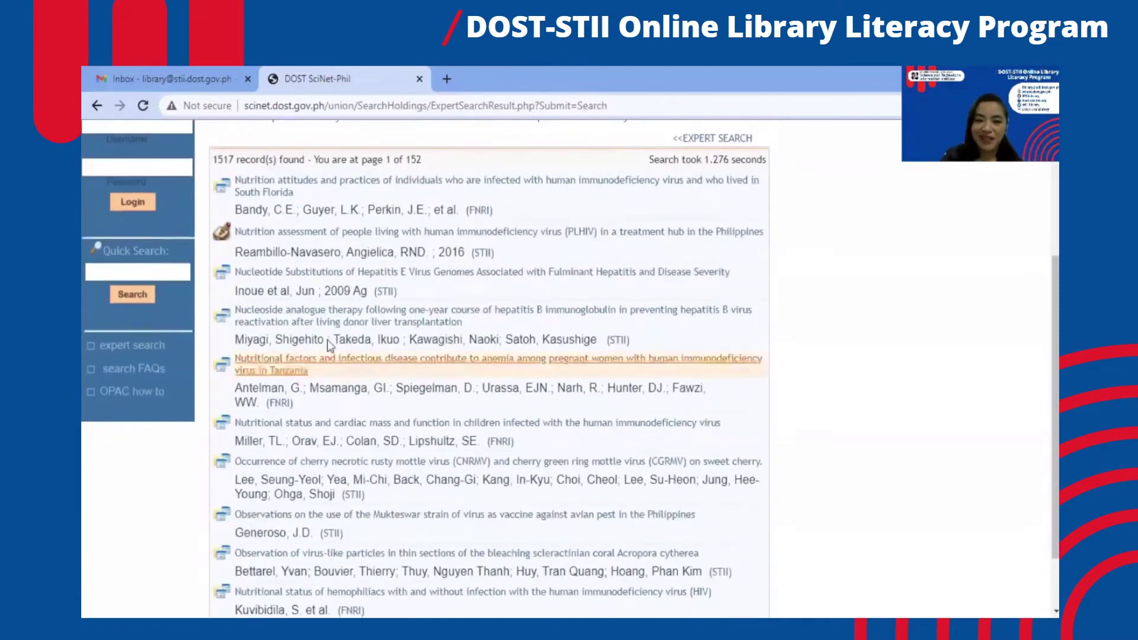
Try to open the thesis record on nutrition assessment of people living with human immunodeficiency virus, and look over the result list again
{"action": "left_click", "coordinate": [443, 235]}
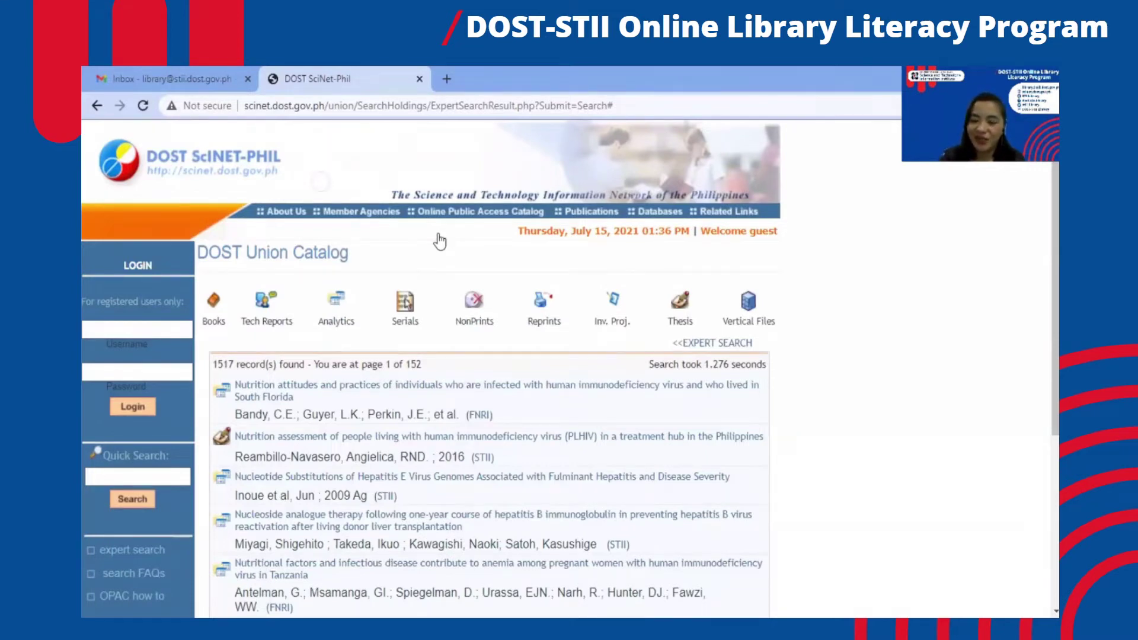
{"action": "scroll", "coordinate": [439, 242], "scroll_direction": "down", "scroll_amount": 4}
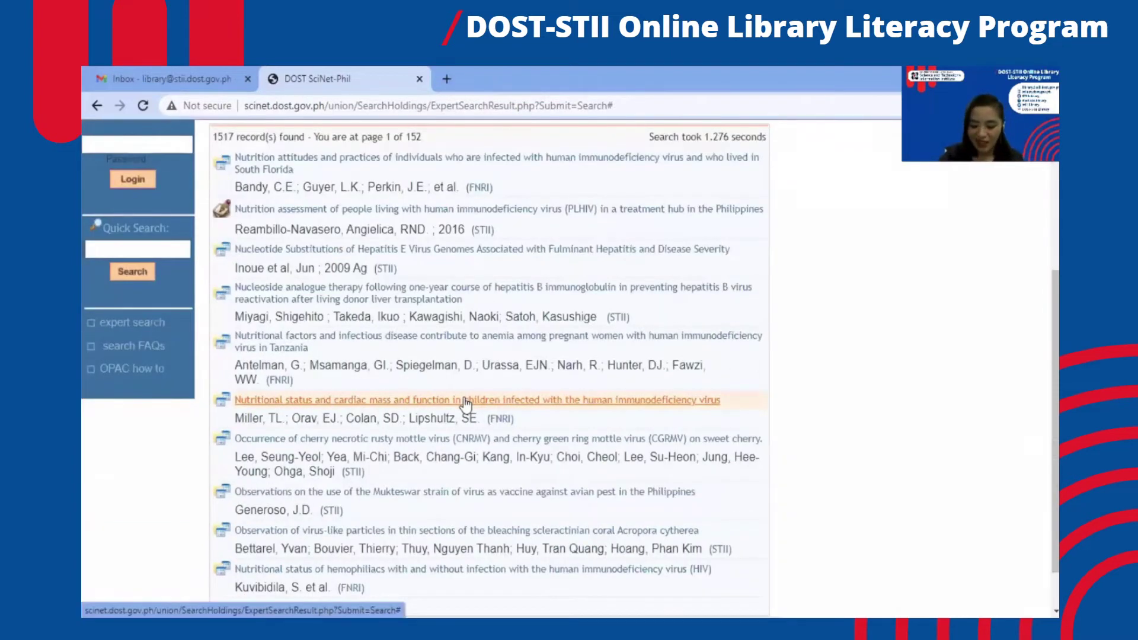
{"action": "scroll", "coordinate": [393, 360], "scroll_direction": "up", "scroll_amount": 4}
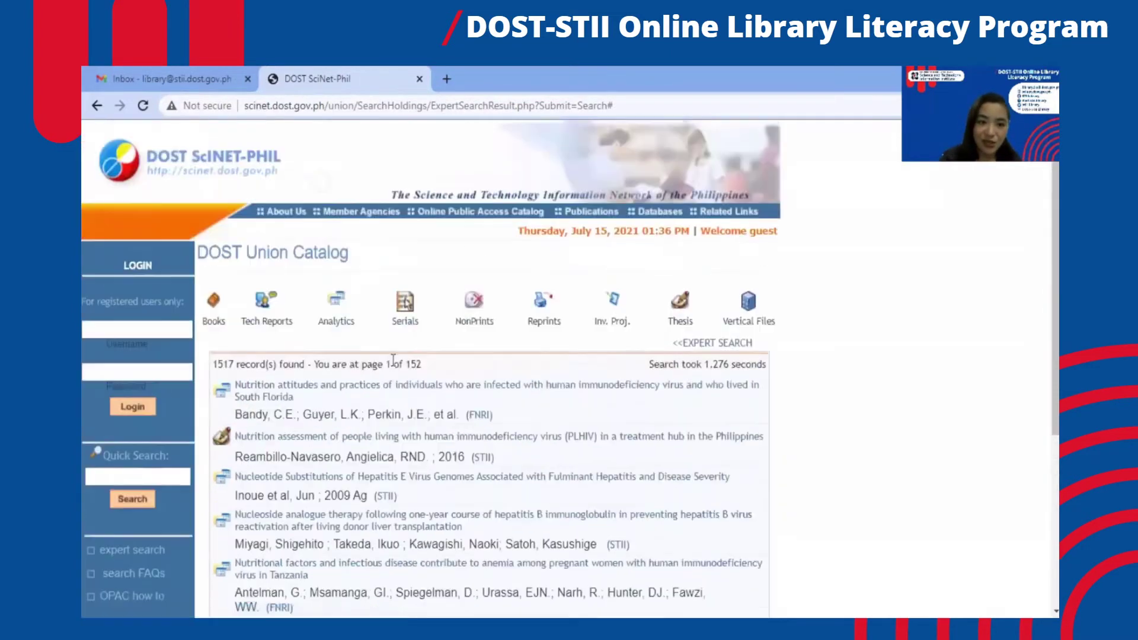
Return from the Not search results to the blank expert search form of the DOST Union Catalog
{"action": "left_click", "coordinate": [706, 350]}
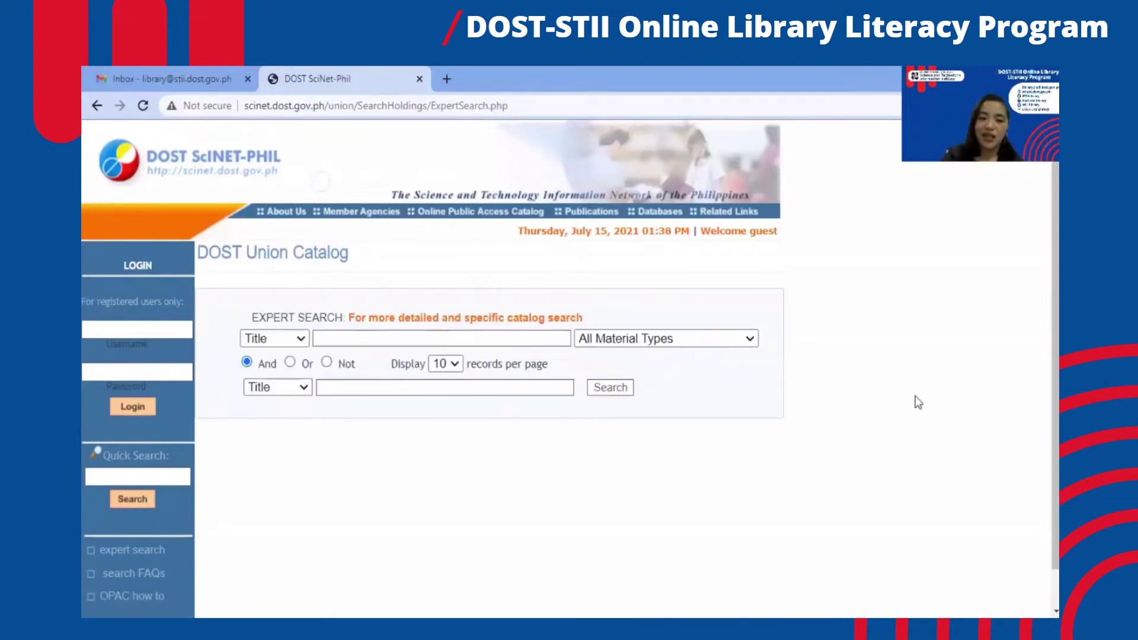
{"action": "scroll", "coordinate": [215, 523], "scroll_direction": "down", "scroll_amount": 1}
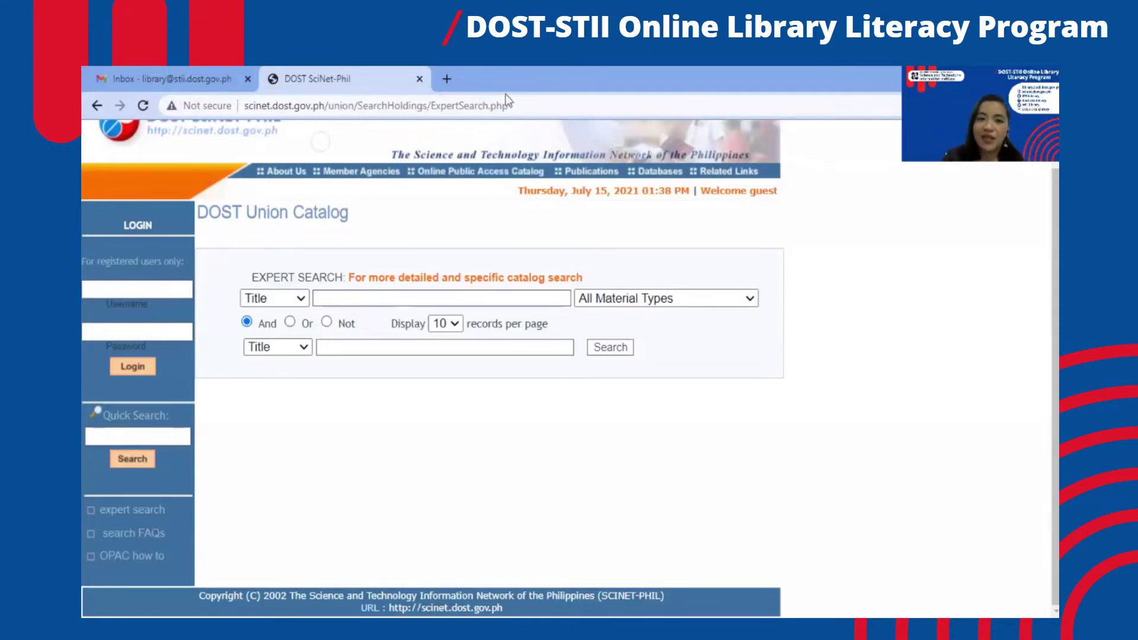
Open sciencedirect.com in a new browser tab and activate the Keywords search field
{"action": "left_click", "coordinate": [456, 93]}
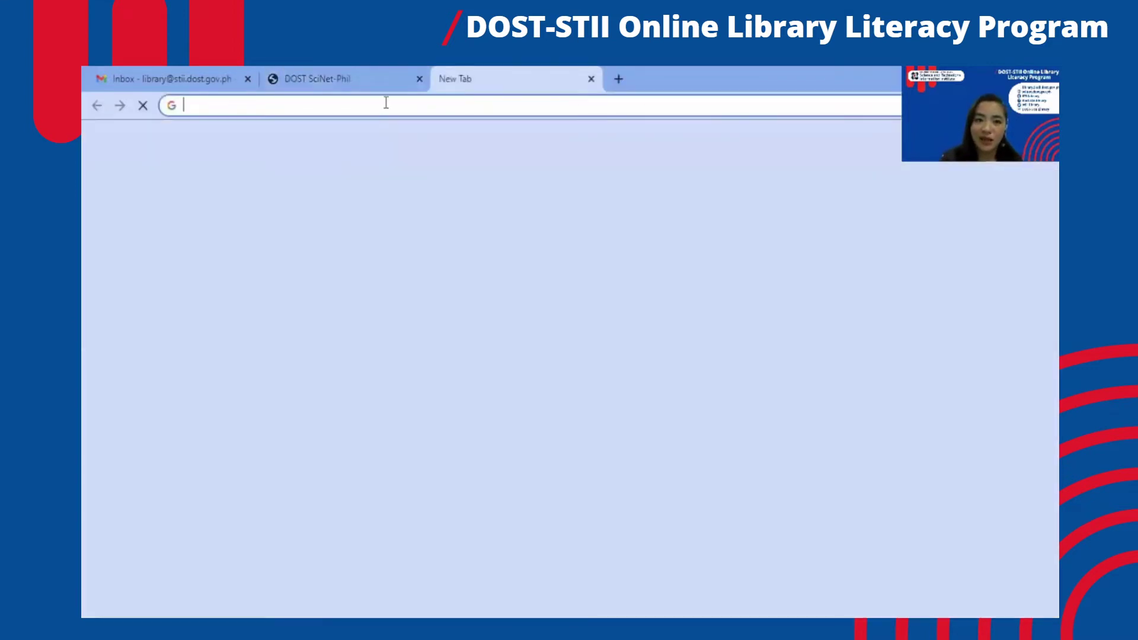
{"action": "type", "text": "science"}
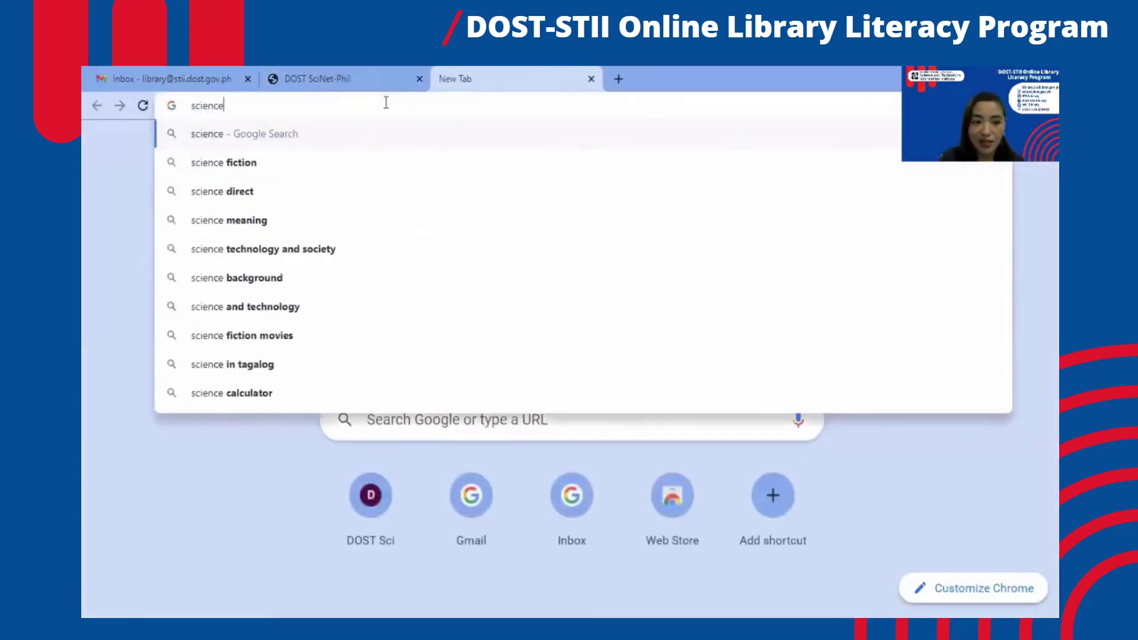
{"action": "type", "text": "dire"}
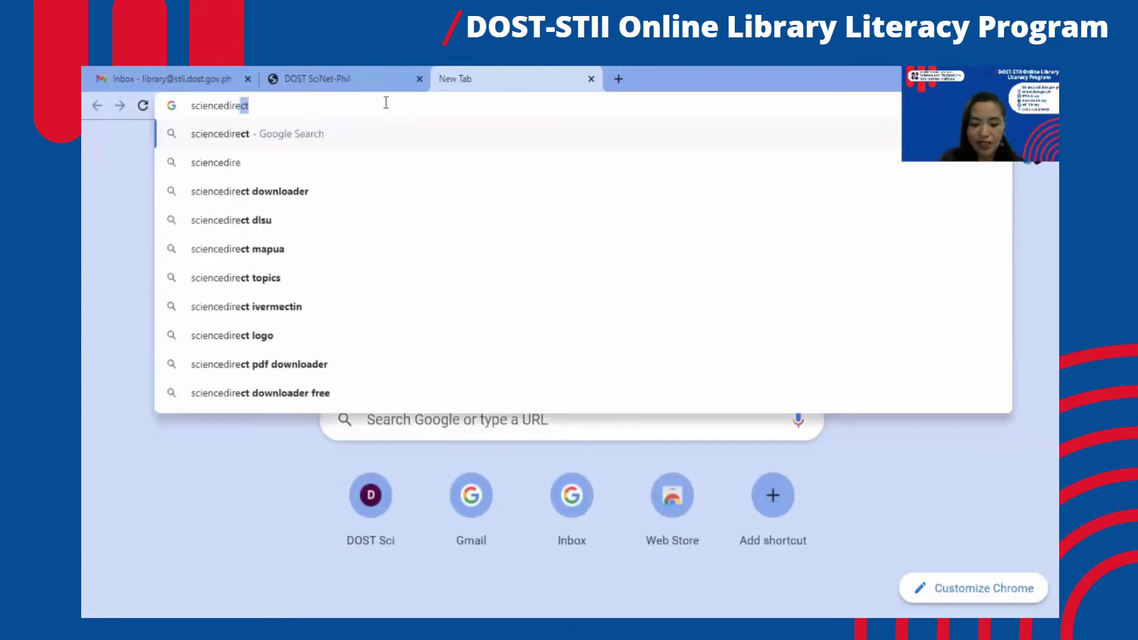
{"action": "type", "text": "ct.com"}
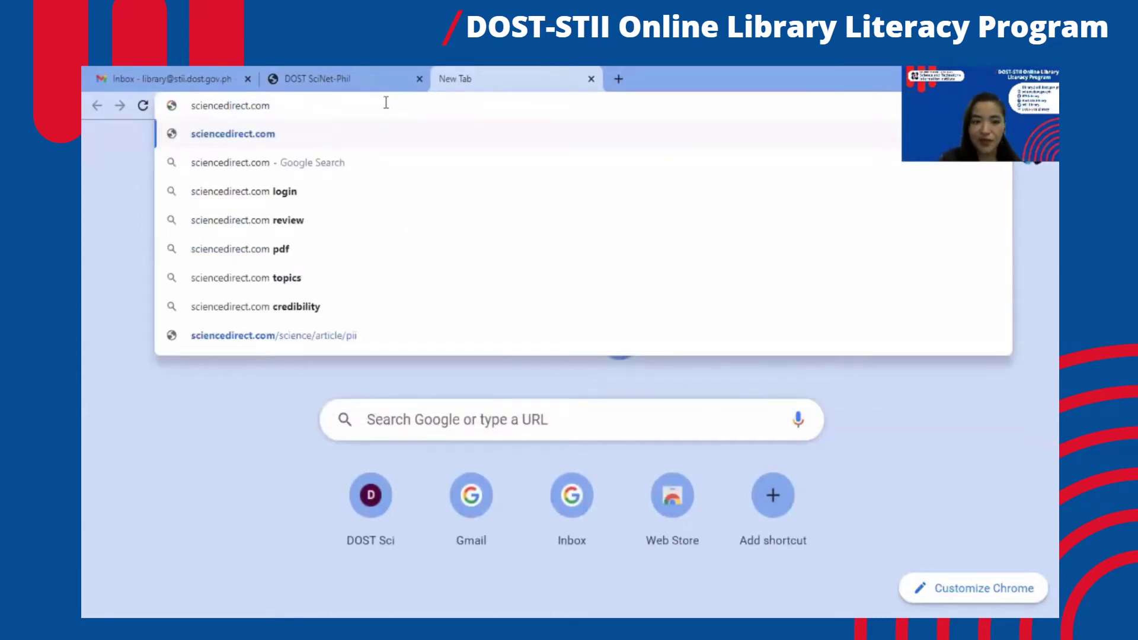
{"action": "key", "text": "Return"}
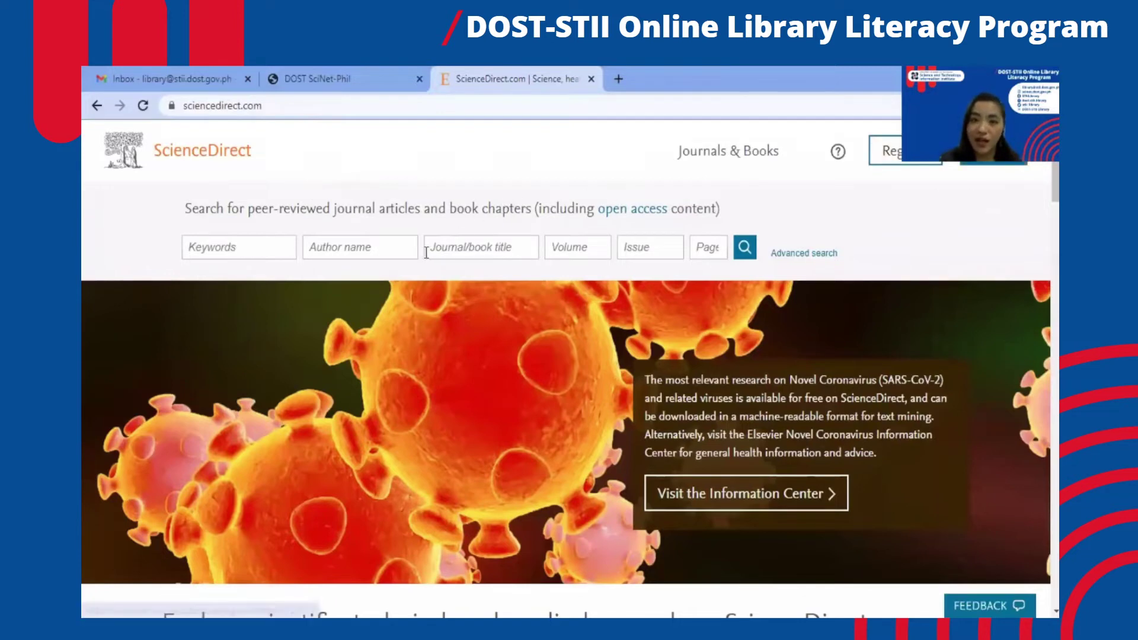
{"action": "left_click", "coordinate": [285, 245]}
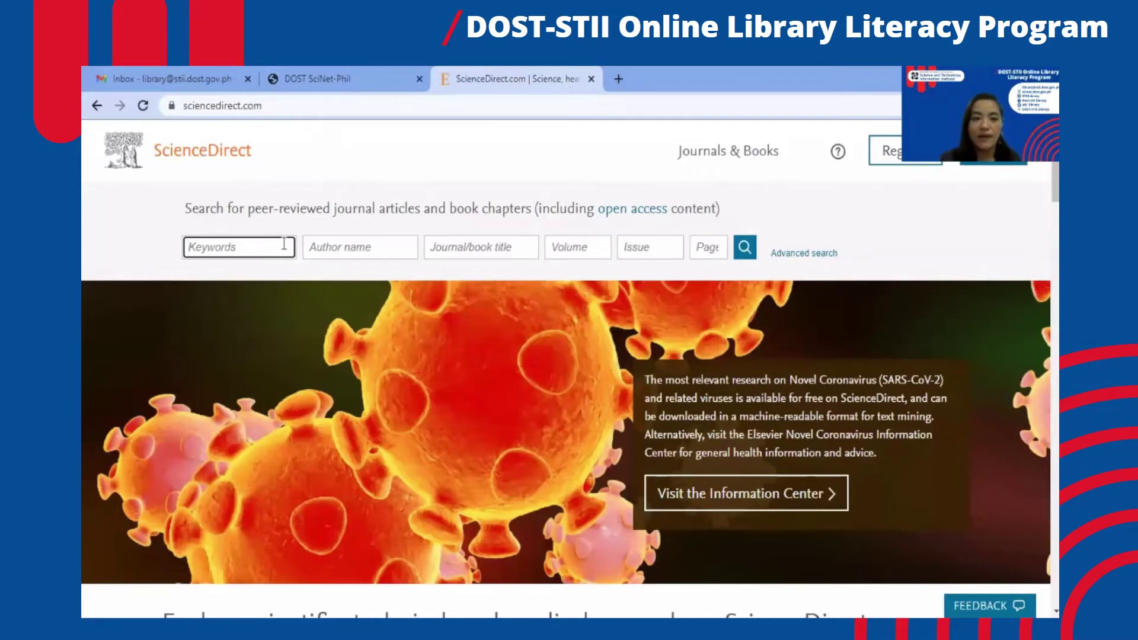
{"action": "type", "text": "Corono"}
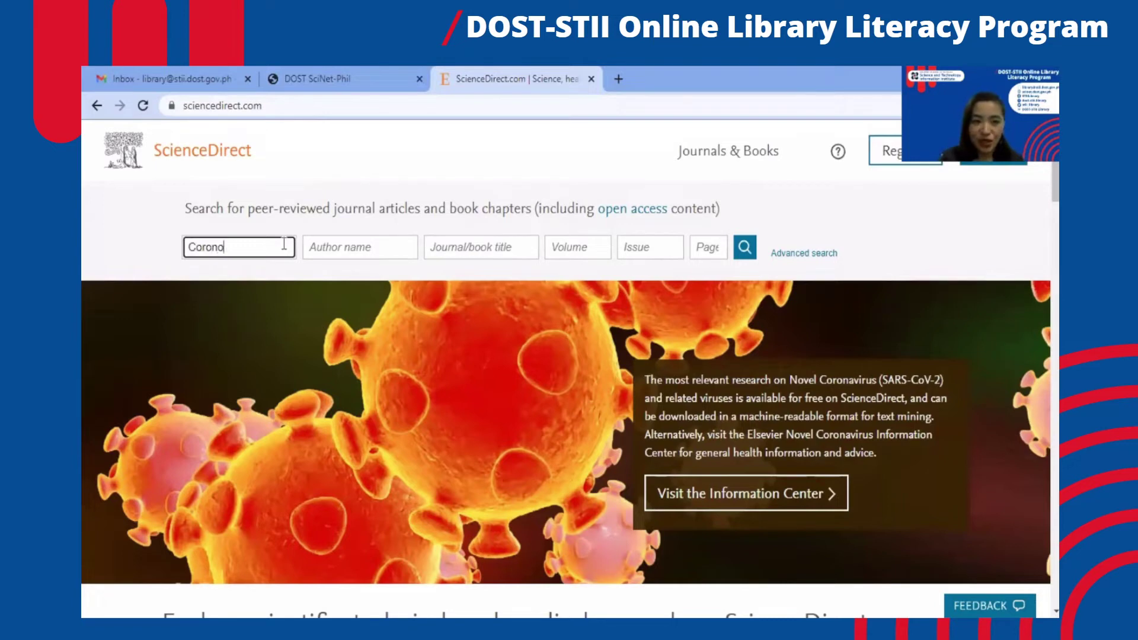
{"action": "key", "text": "BackSpace"}
{"action": "type", "text": "a vi"}
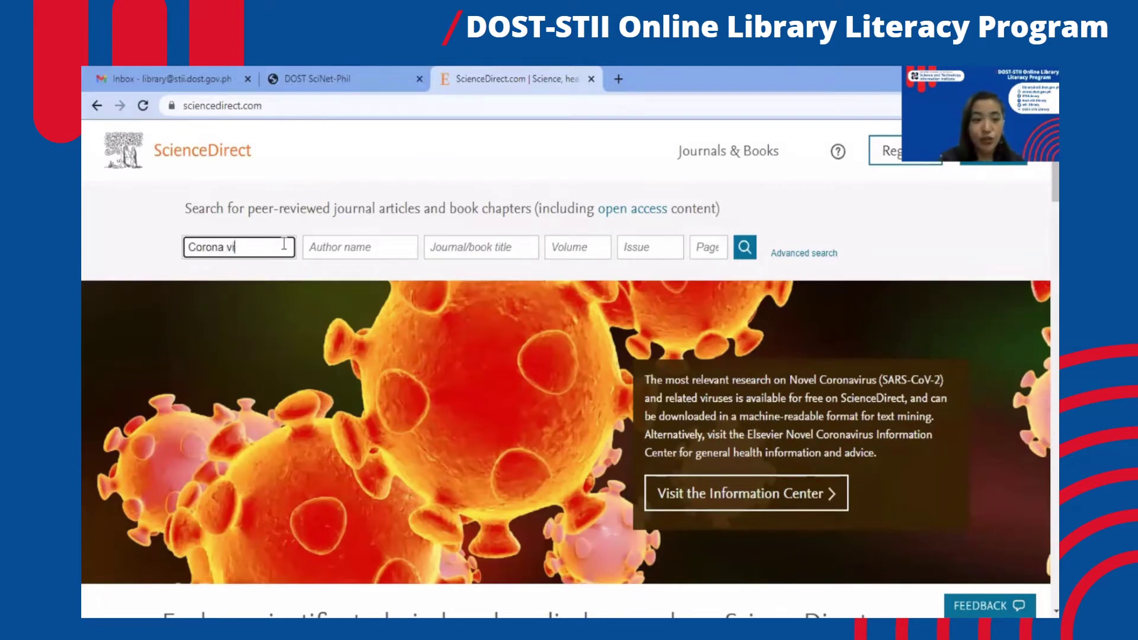
{"action": "key", "text": "BackSpace"}
{"action": "key", "text": "BackSpace"}
{"action": "key", "text": "BackSpace"}
{"action": "key", "text": "BackSpace"}
{"action": "key", "text": "BackSpace"}
{"action": "key", "text": "BackSpace"}
{"action": "key", "text": "BackSpace"}
{"action": "key", "text": "BackSpace"}
{"action": "key", "text": "BackSpace"}
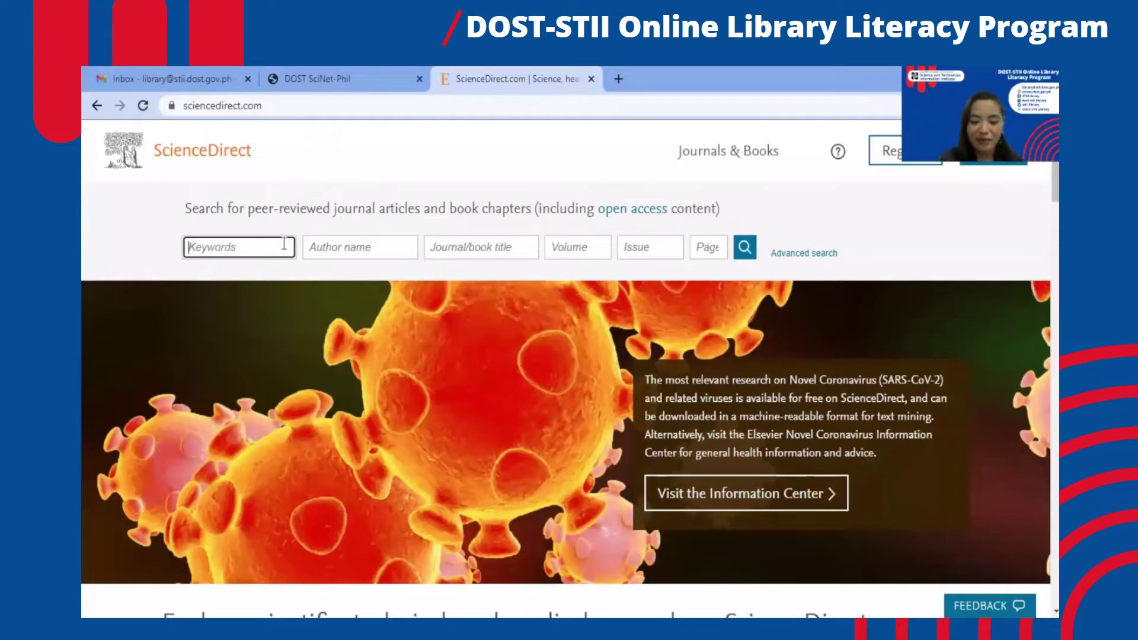
Search ScienceDirect for the keywords "COVID 19 vaccine"
{"action": "type", "text": "COVID"}
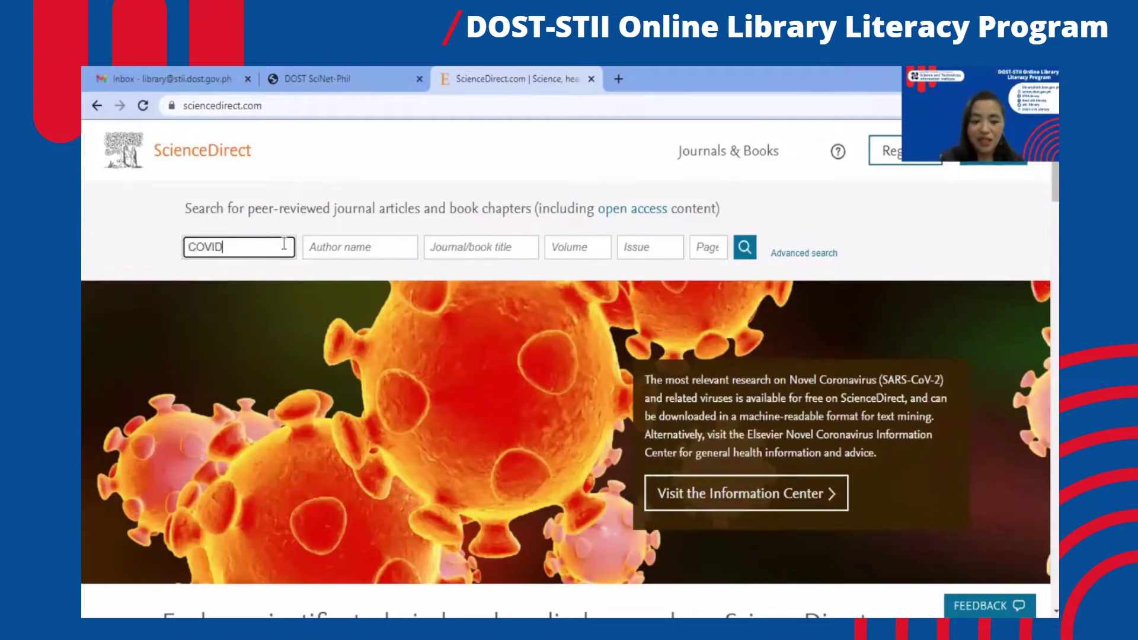
{"action": "type", "text": " 19 vac"}
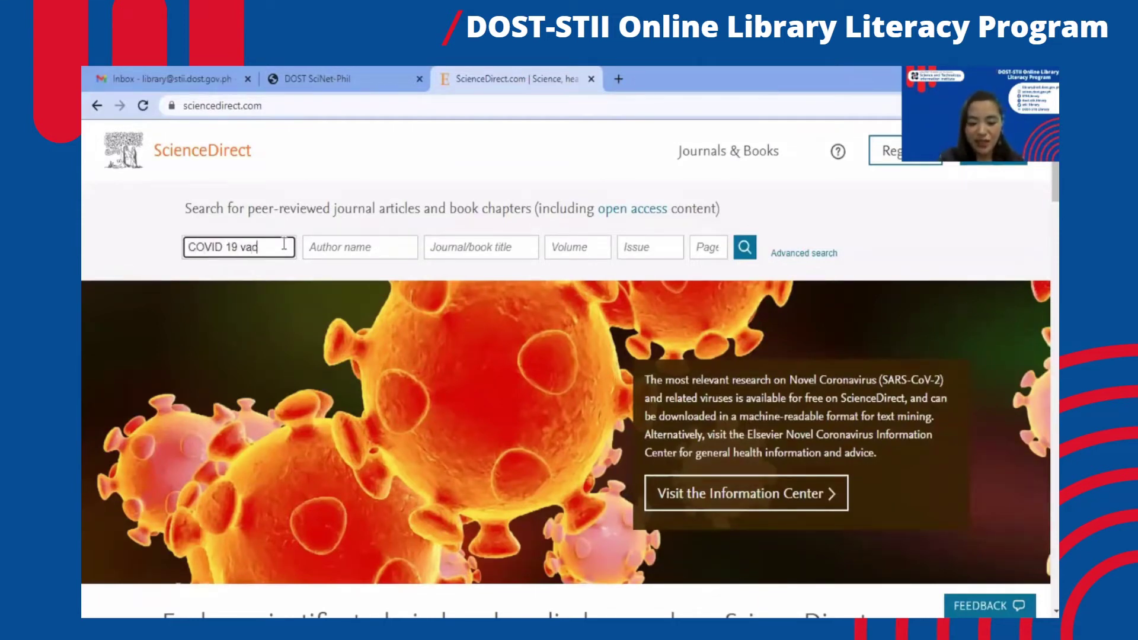
{"action": "type", "text": "cine"}
{"action": "key", "text": "Return"}
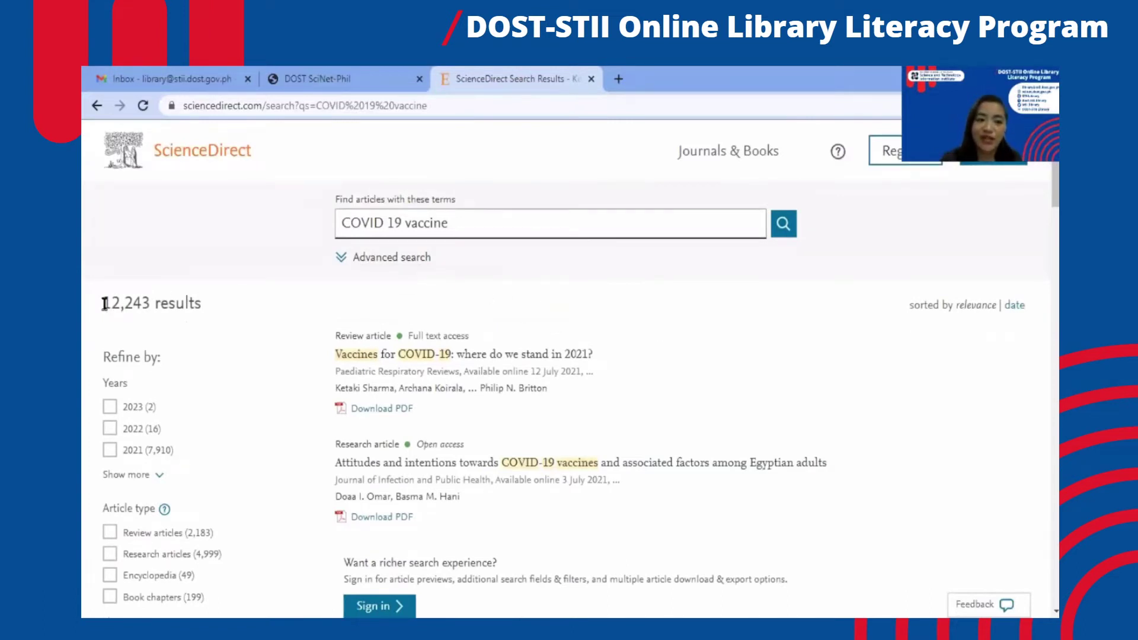
Highlight the number of results, enlarge the page to 150% zoom, and bring the Refine by filters into view
{"action": "left_click_drag", "start_coordinate": [104, 304], "coordinate": [217, 310]}
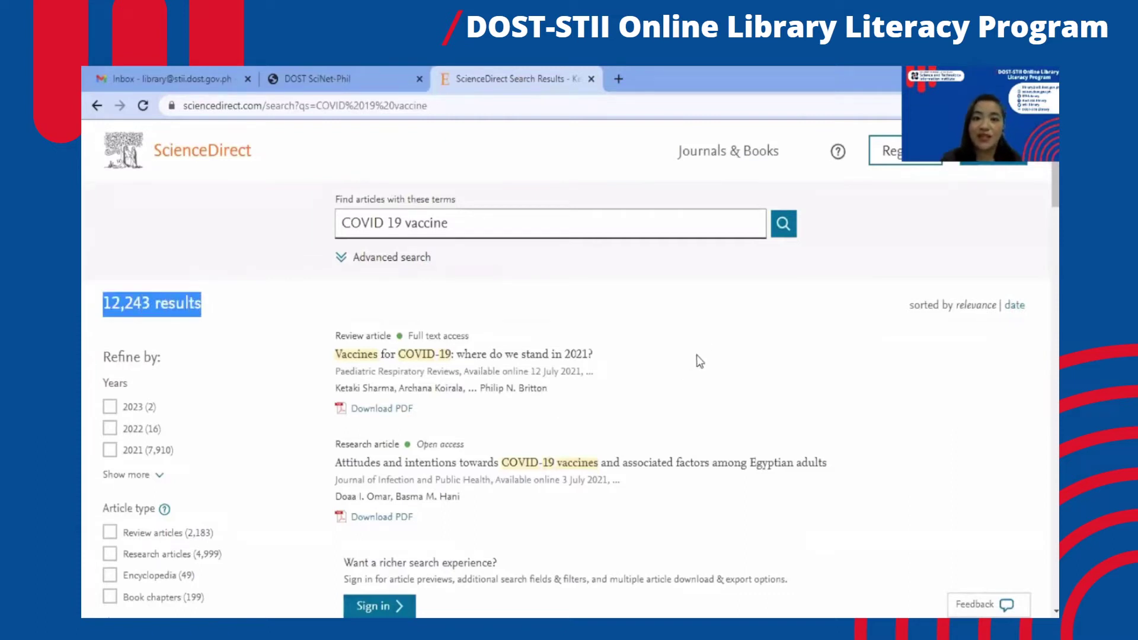
{"action": "left_click", "coordinate": [1048, 106]}
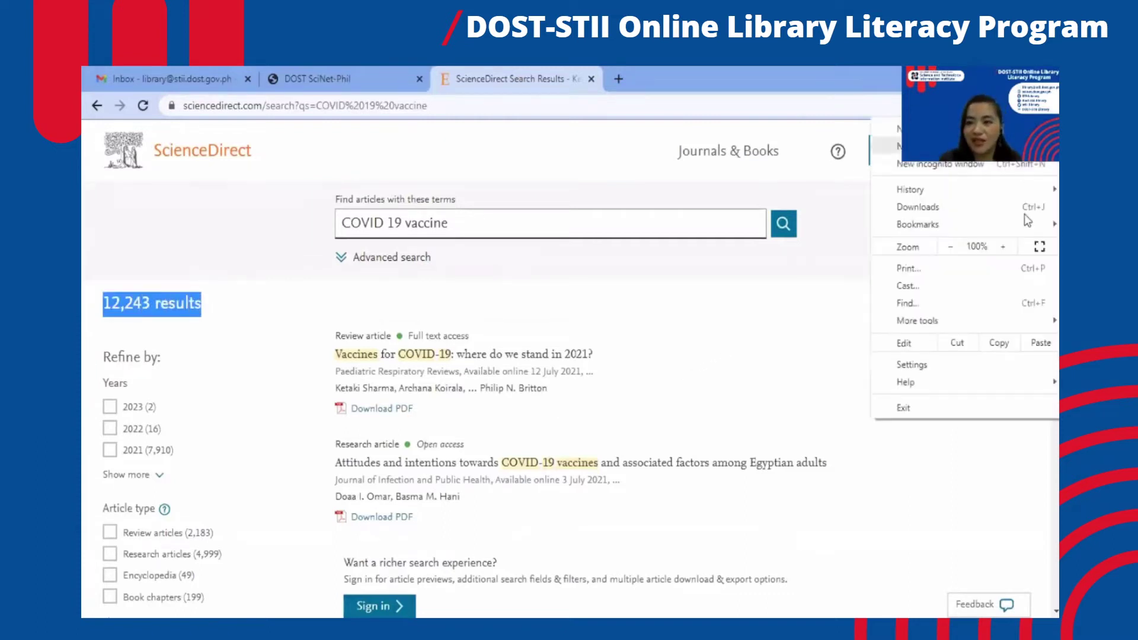
{"action": "left_click", "coordinate": [1006, 247]}
{"action": "left_click", "coordinate": [1005, 246]}
{"action": "left_click", "coordinate": [1006, 247]}
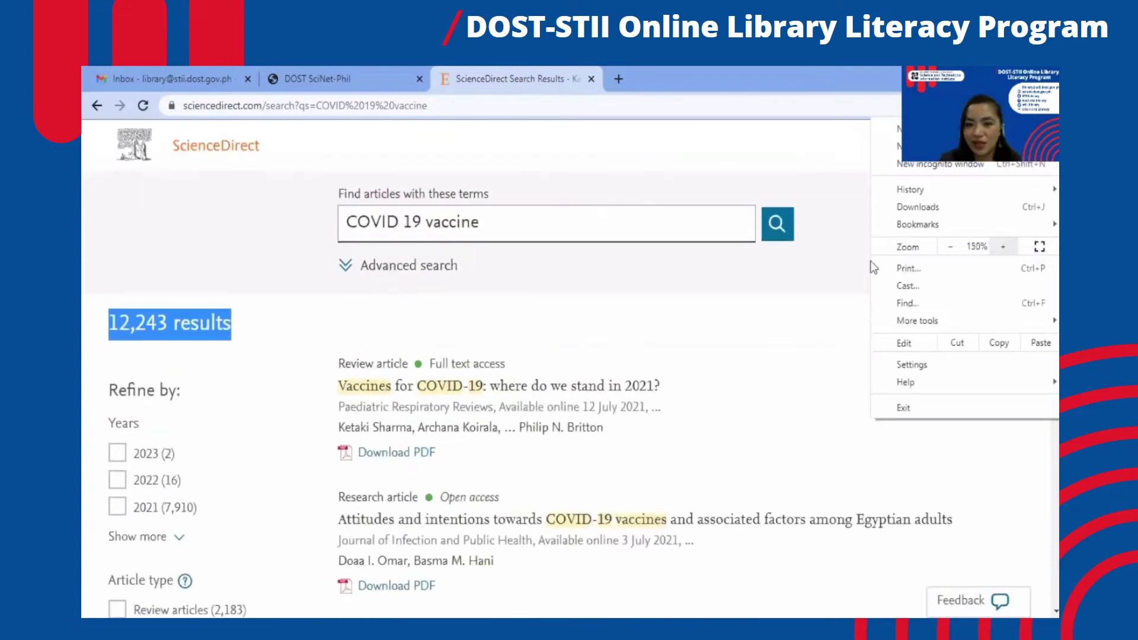
{"action": "left_click", "coordinate": [724, 330]}
{"action": "scroll", "coordinate": [724, 330], "scroll_direction": "down", "scroll_amount": 2}
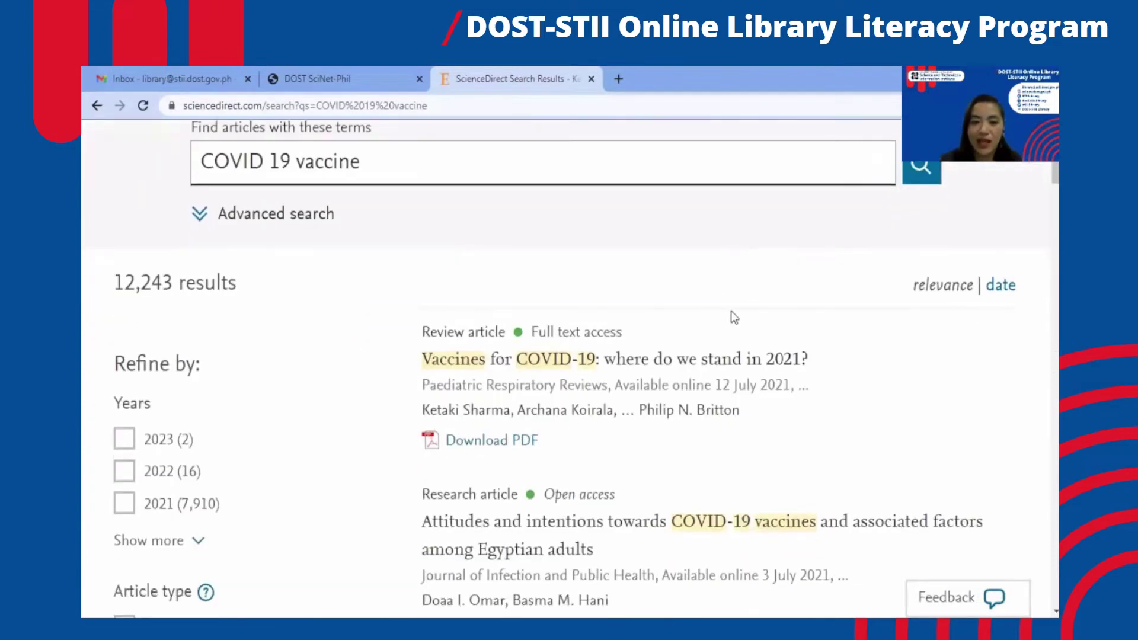
{"action": "scroll", "coordinate": [741, 293], "scroll_direction": "down", "scroll_amount": 1}
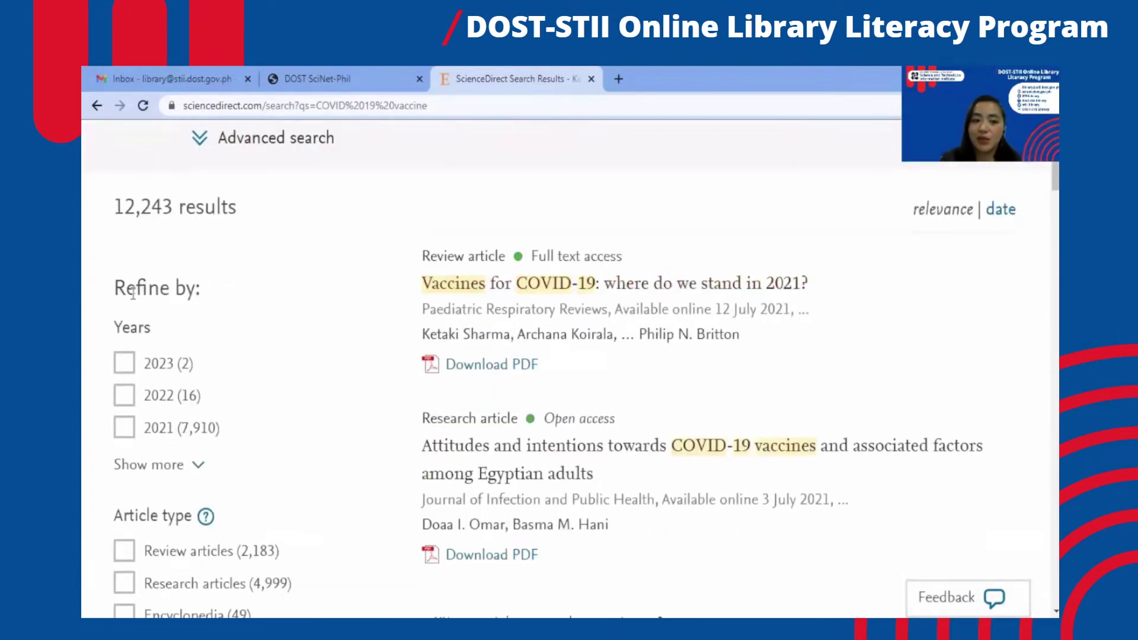